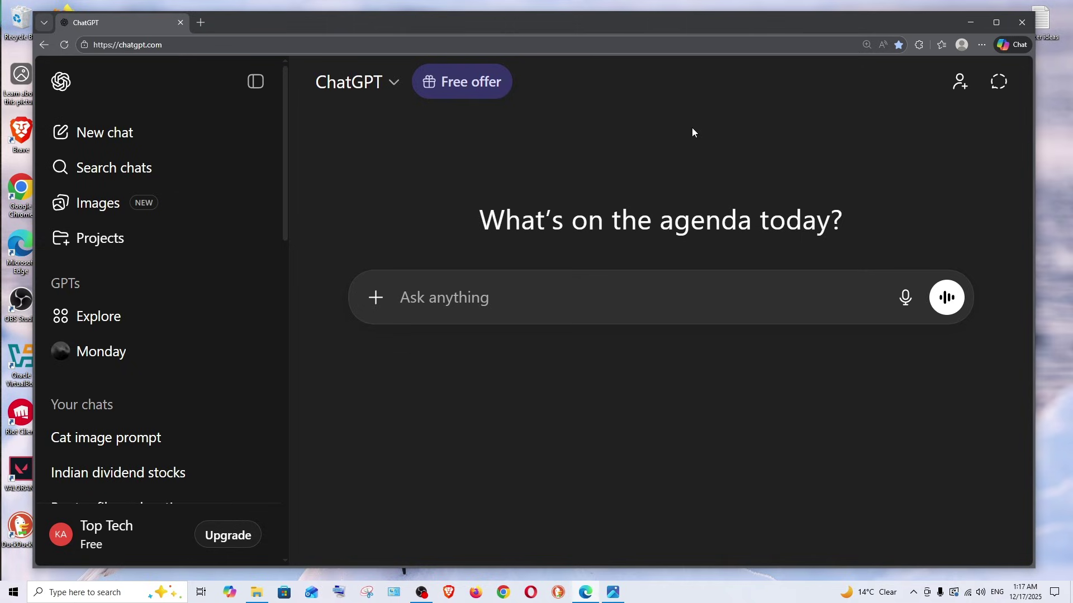
Collapse the ChatGPT sidebar to icons only, then expand it again.
key(ctrl+shift+s)
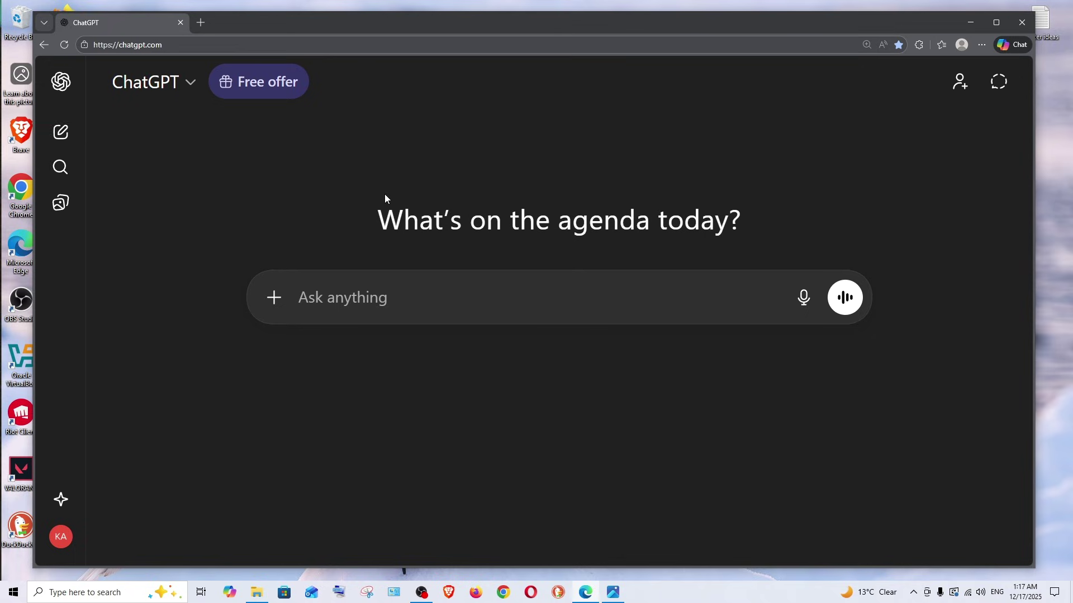
click(61, 81)
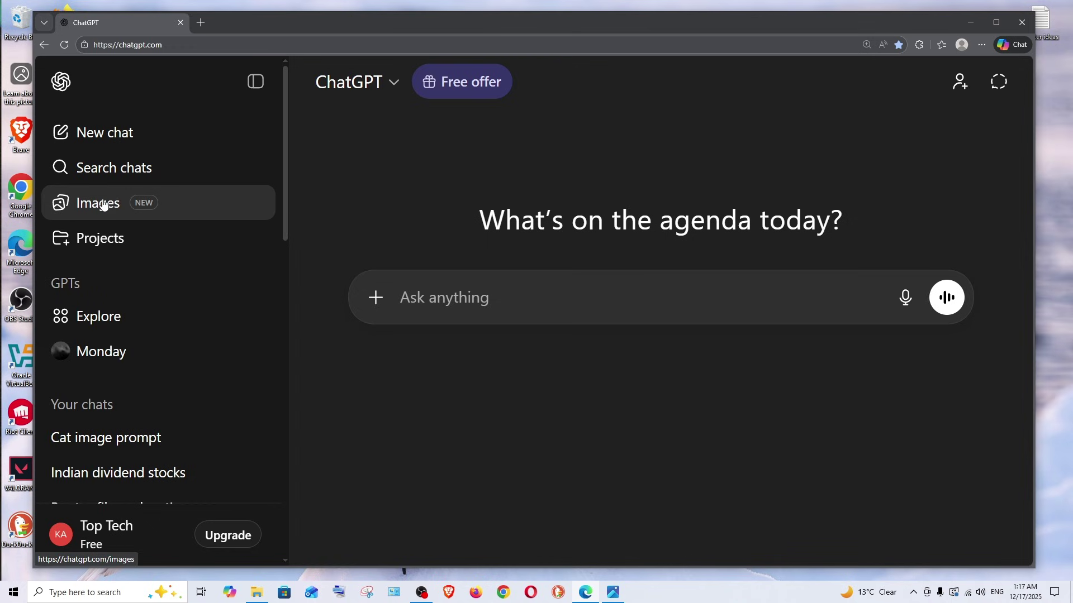
On the Images page, paste and send the hyper-realistic domestic cat photo prompt.
click(103, 204)
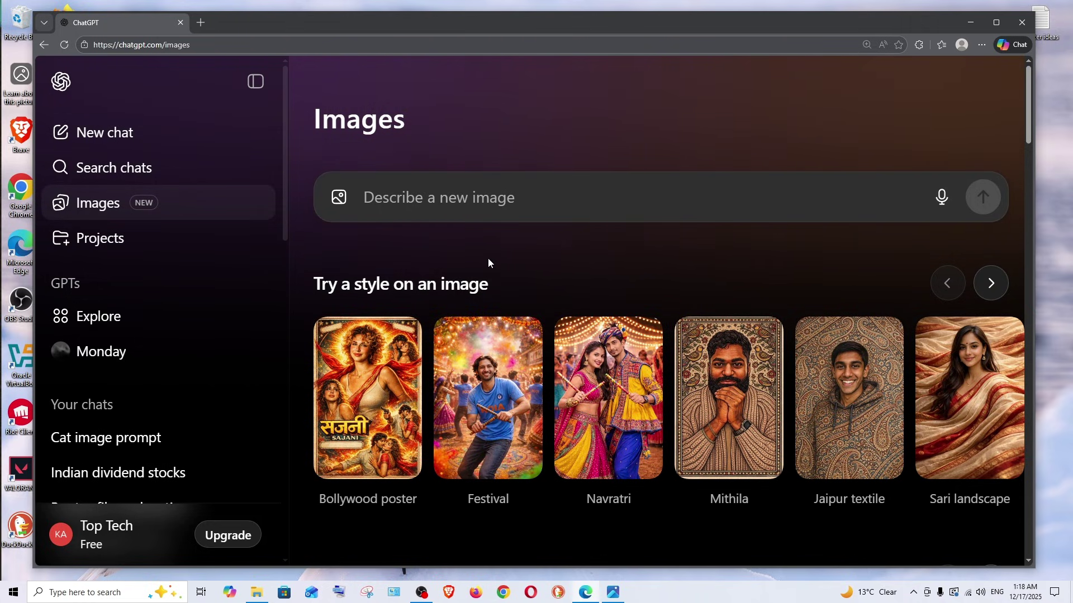
scroll(490, 272, down, 5)
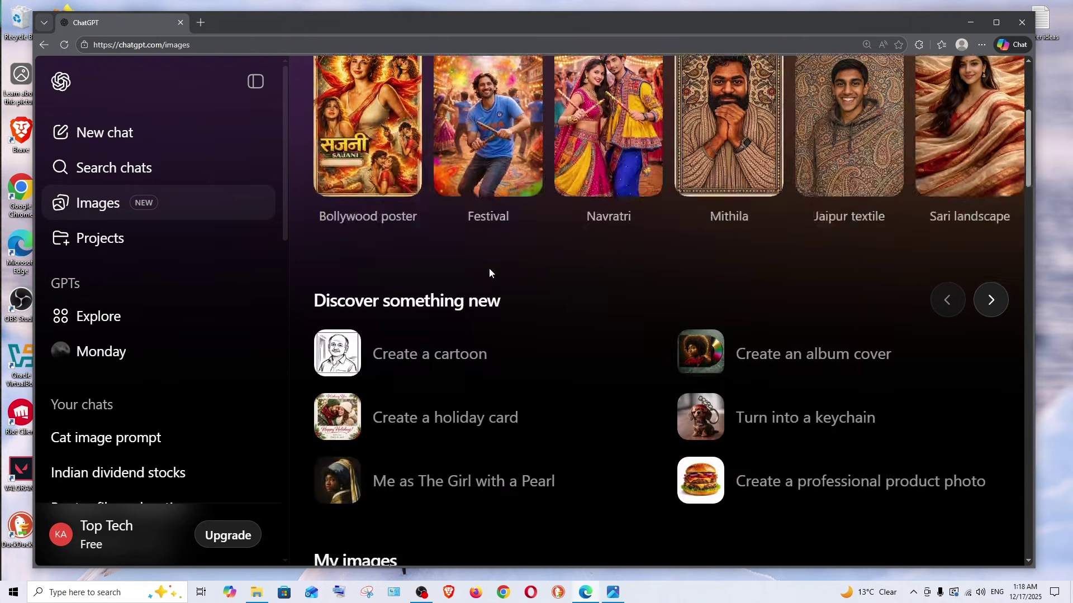
scroll(490, 271, down, 3)
scroll(491, 276, up, 5)
scroll(491, 278, up, 3)
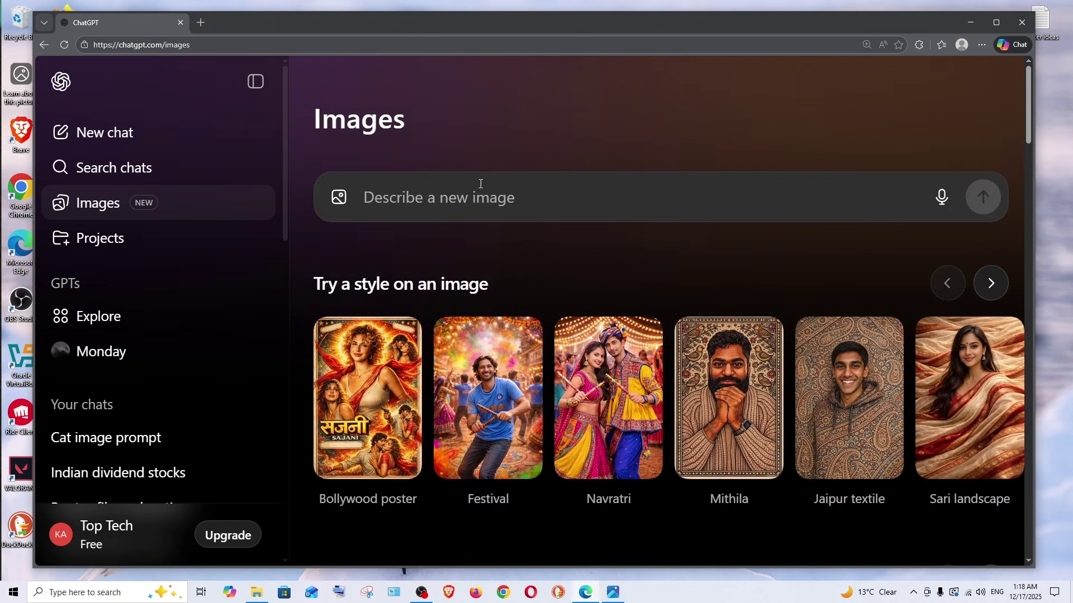
key(ctrl+v)
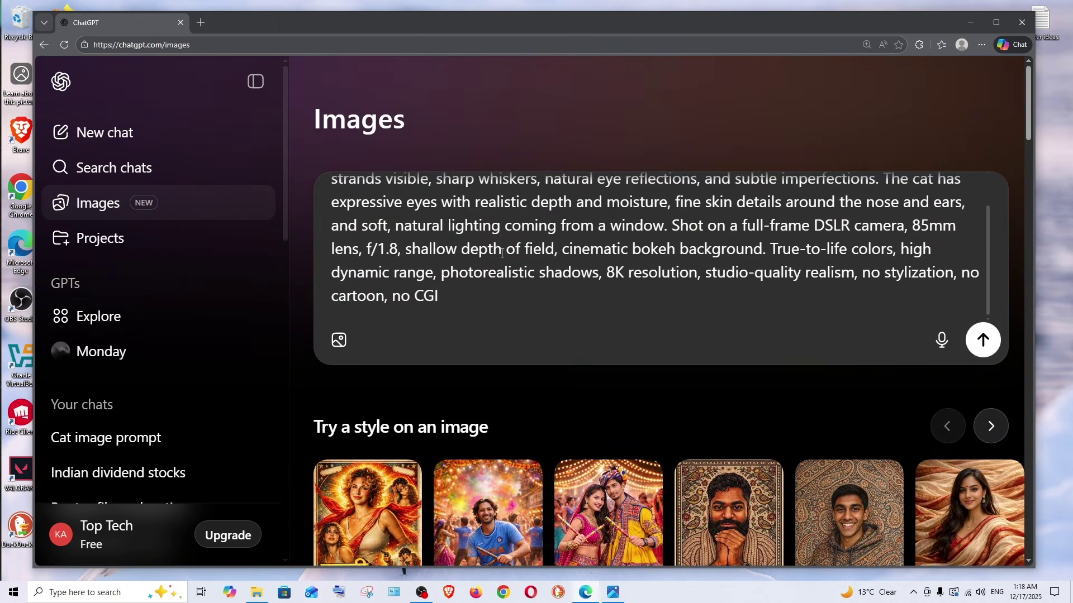
scroll(517, 261, up, 2)
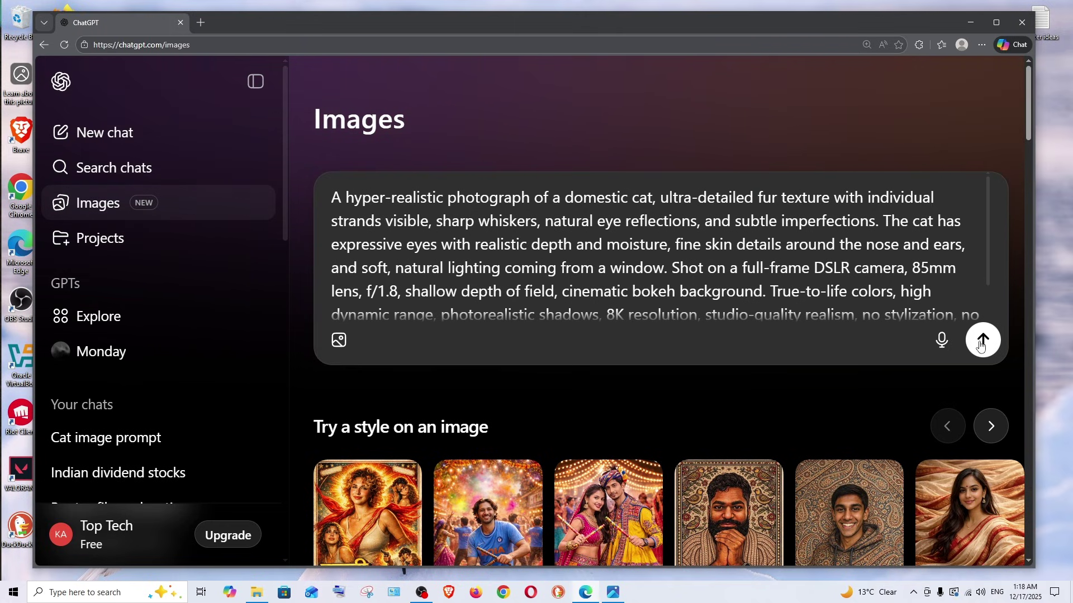
click(981, 345)
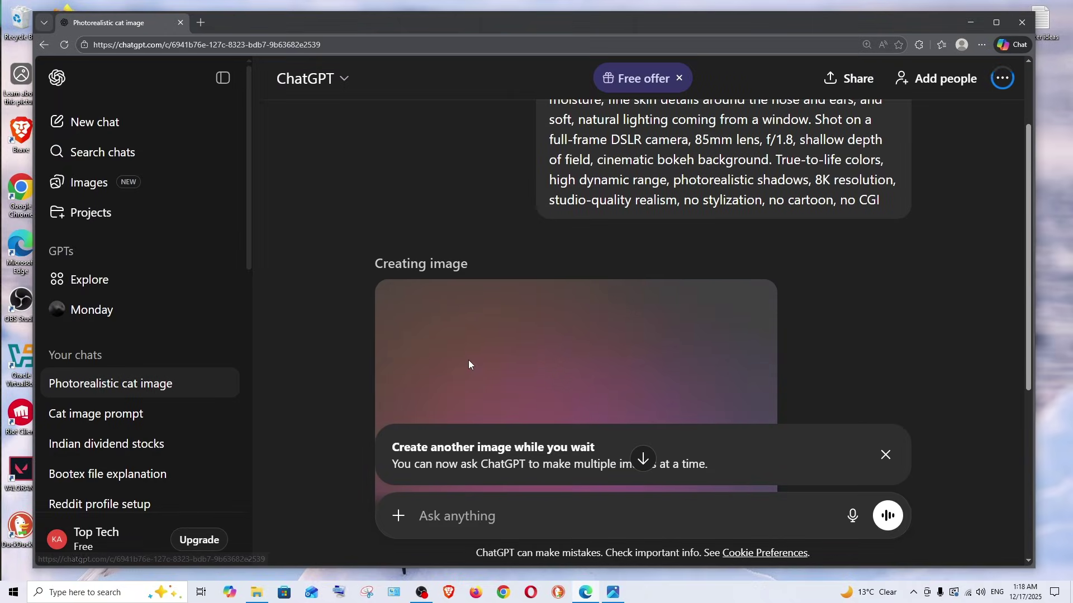
Scroll through the new chat to review the cat prompt while 'Creating image' runs.
scroll(468, 361, down, 2)
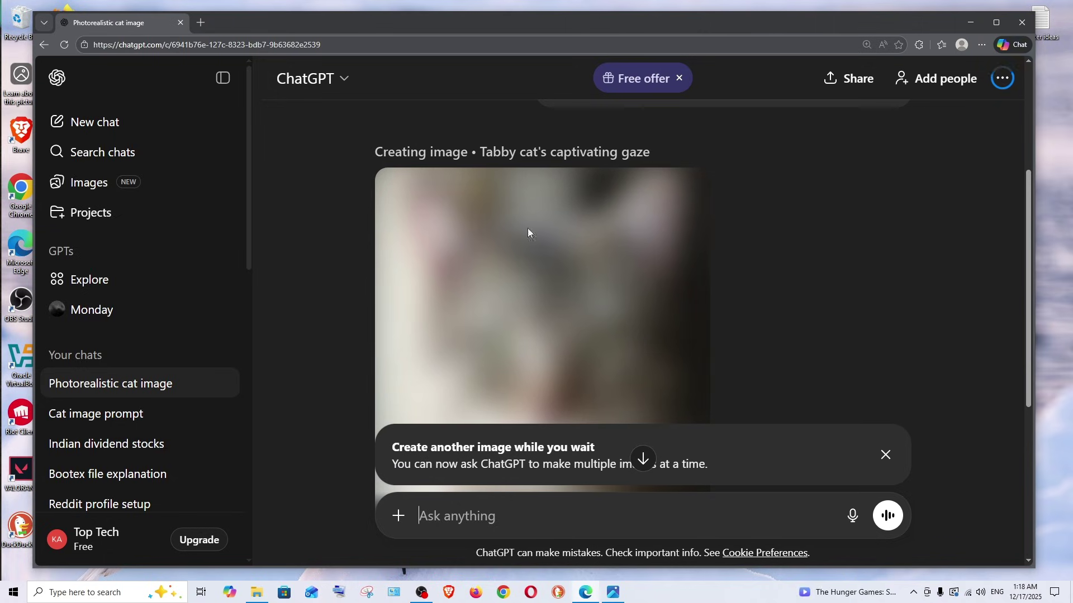
scroll(568, 273, up, 2)
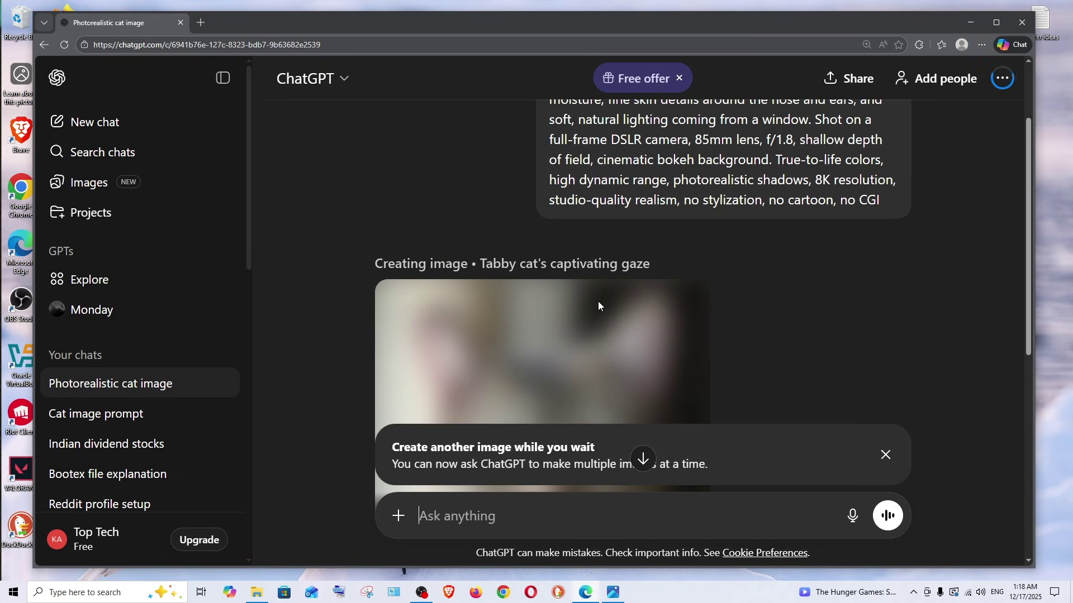
Back on Images, page the style presets forward to Inkwork through Sugar cookie, then back.
click(177, 187)
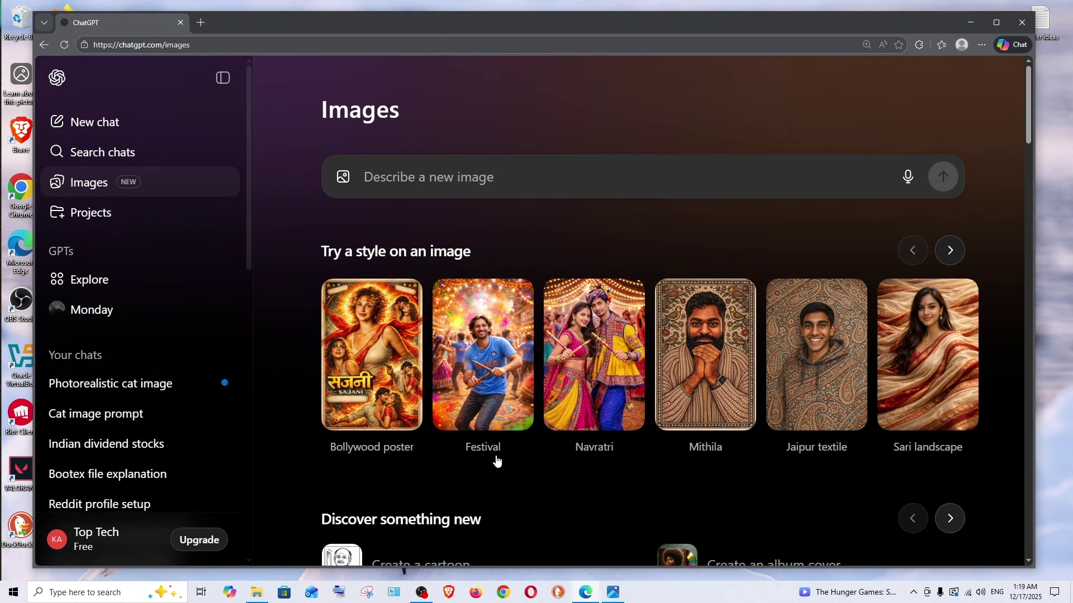
click(948, 259)
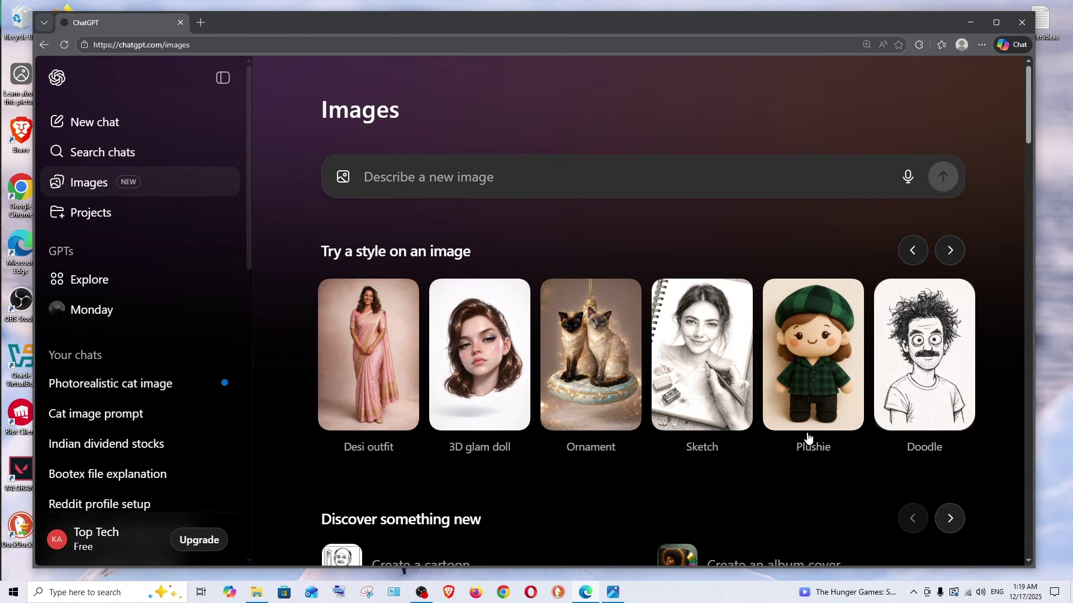
click(944, 252)
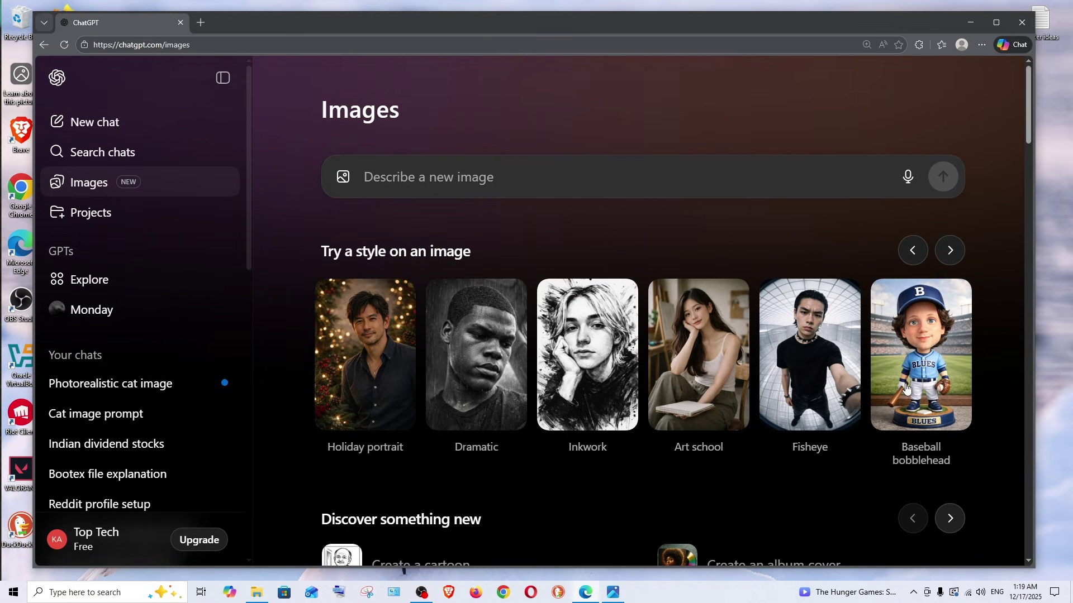
click(950, 250)
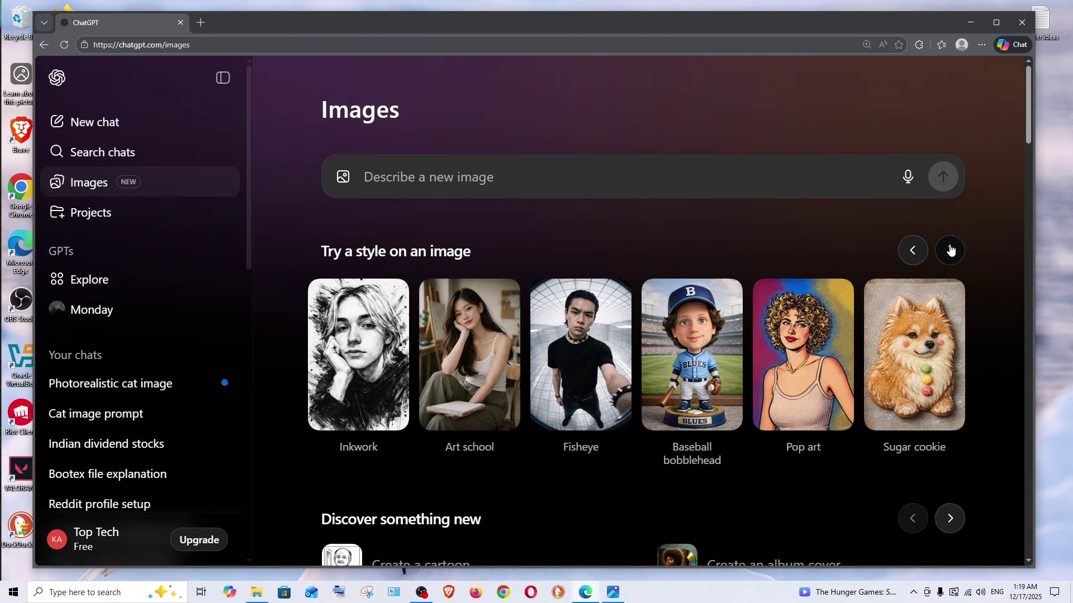
click(914, 256)
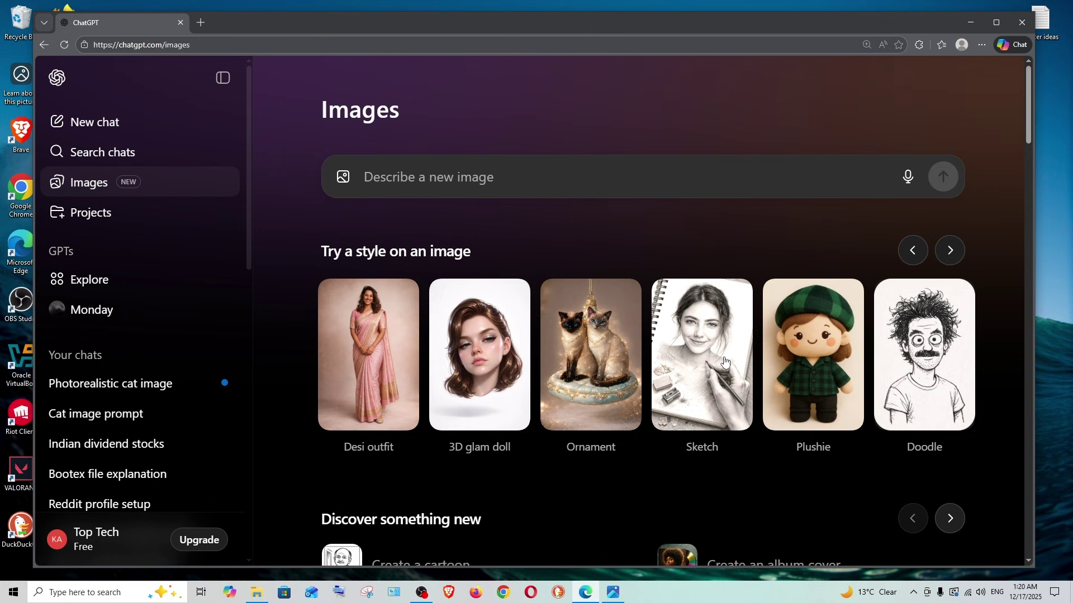
Page Discover something new to its last set, like restoring an old photo and matching outfits.
scroll(725, 362, down, 1)
scroll(725, 363, down, 4)
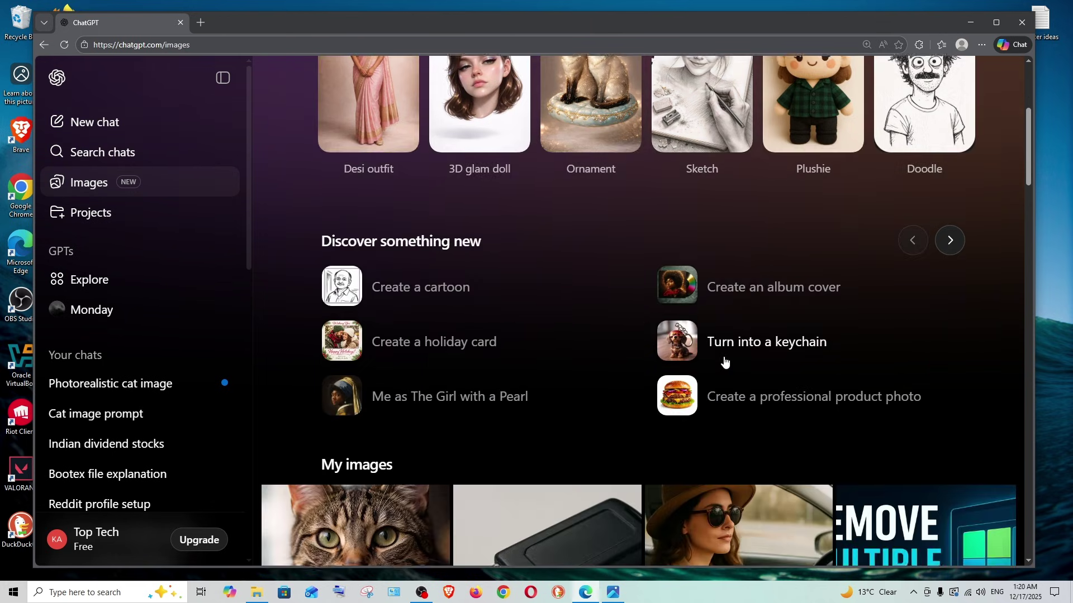
scroll(720, 364, up, 1)
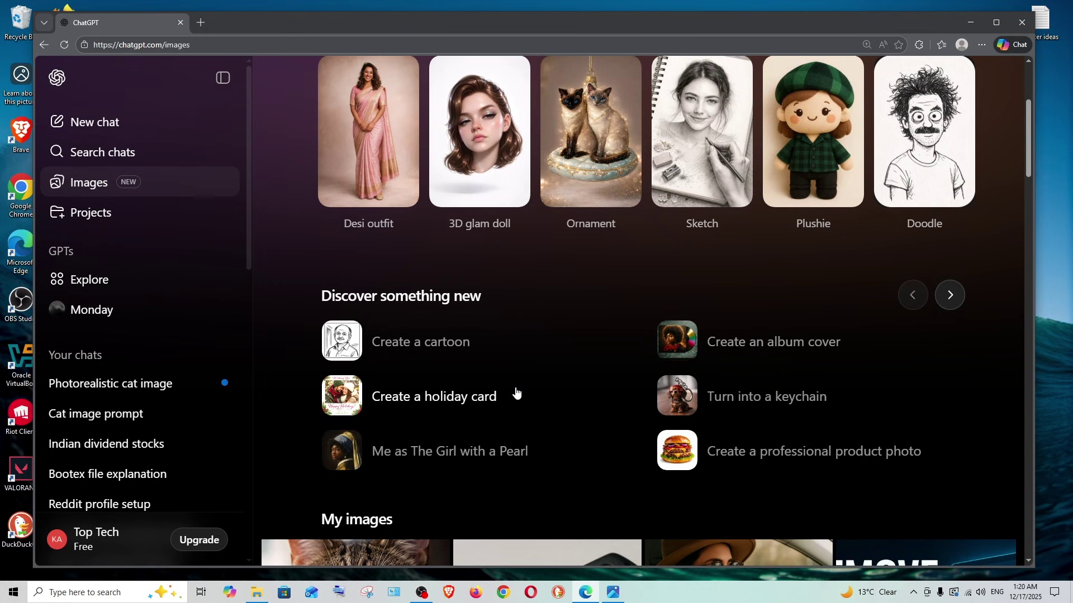
scroll(548, 378, up, 3)
scroll(548, 374, down, 2)
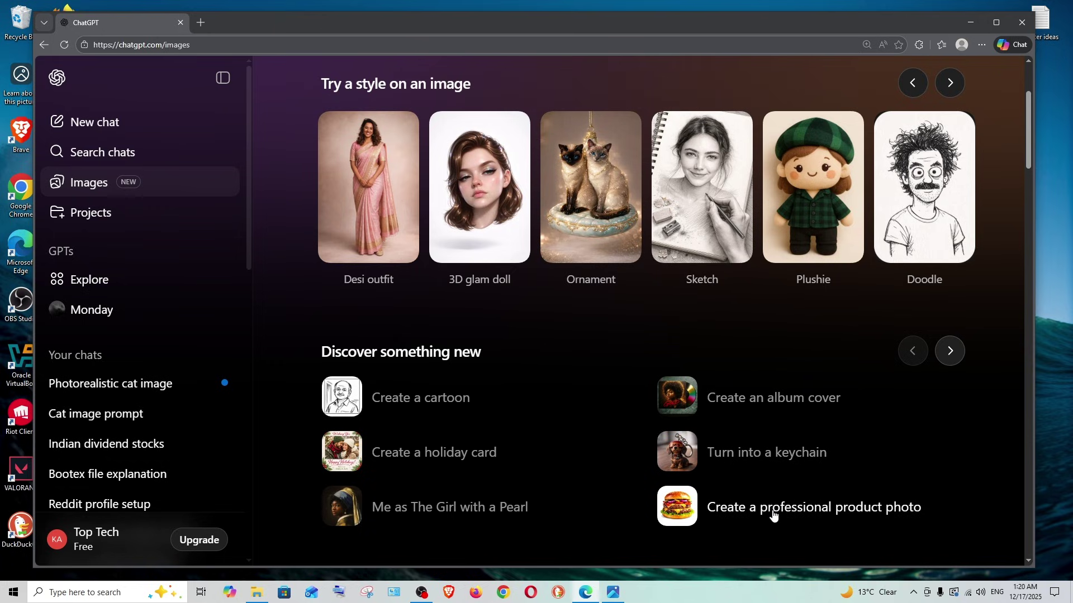
click(949, 352)
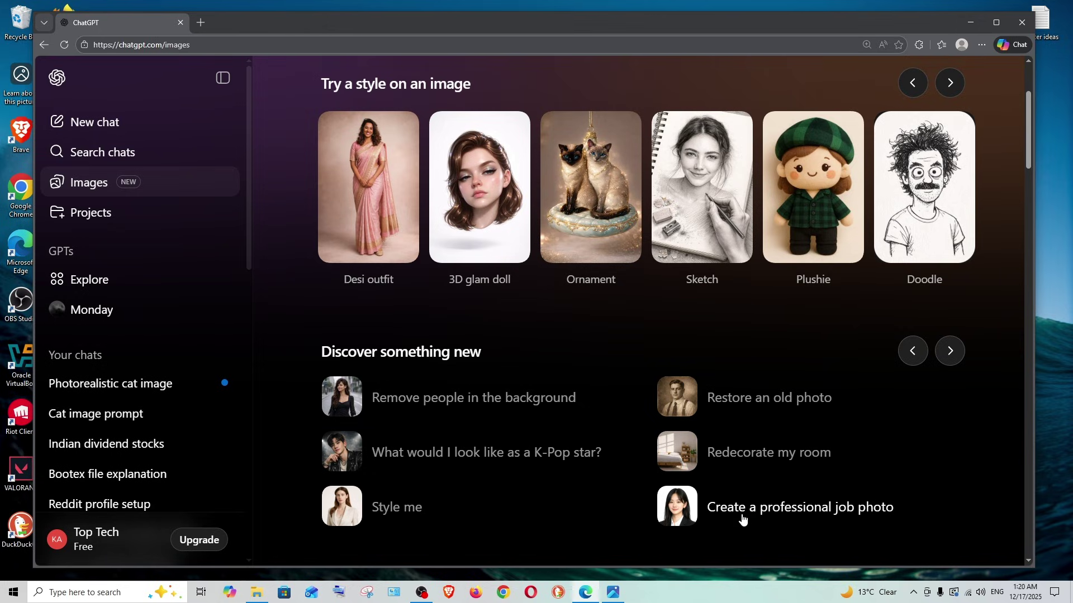
click(950, 351)
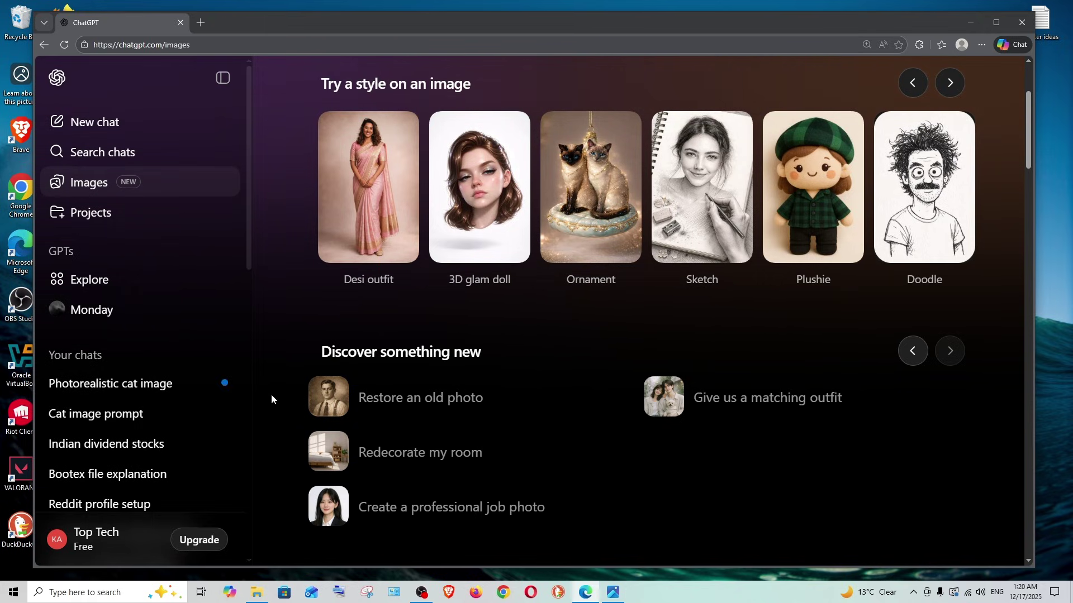
Open the Photorealistic cat image chat and view the finished tabby cat image full-size, then close it.
click(138, 395)
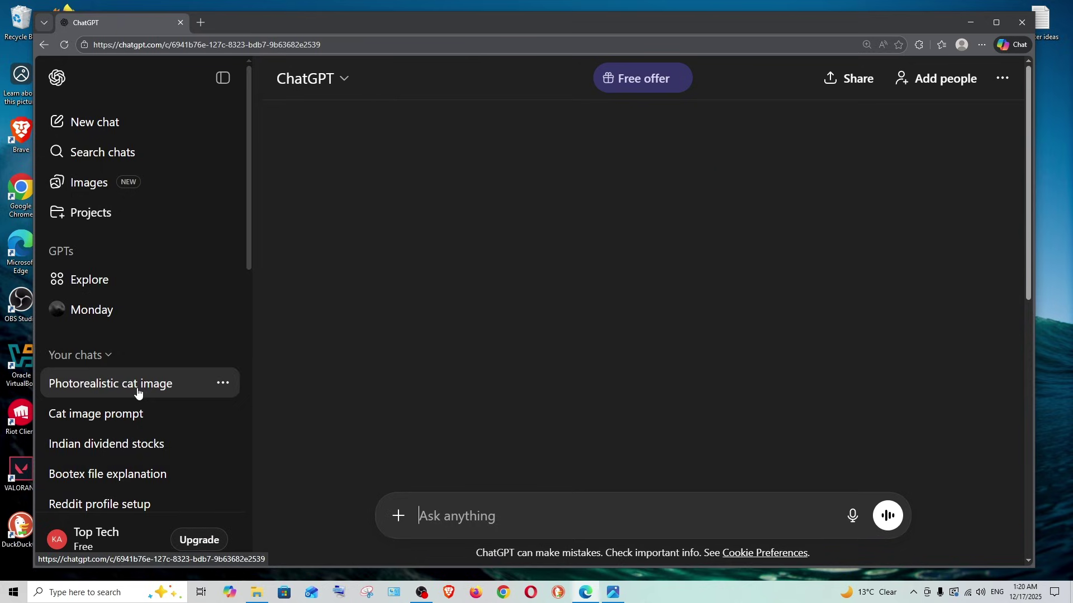
scroll(487, 398, up, 3)
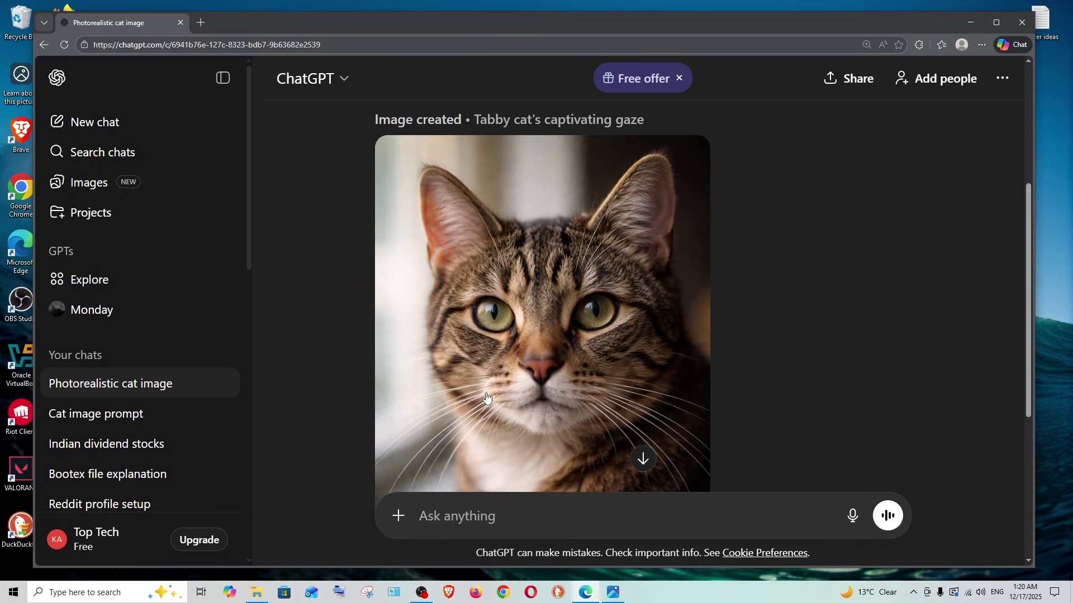
click(503, 372)
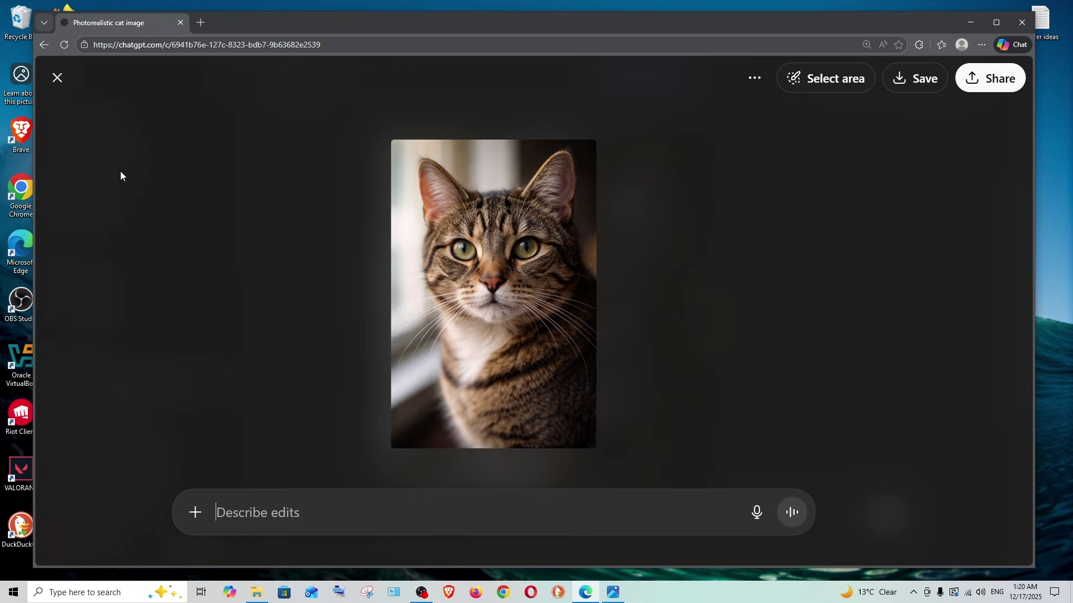
click(57, 78)
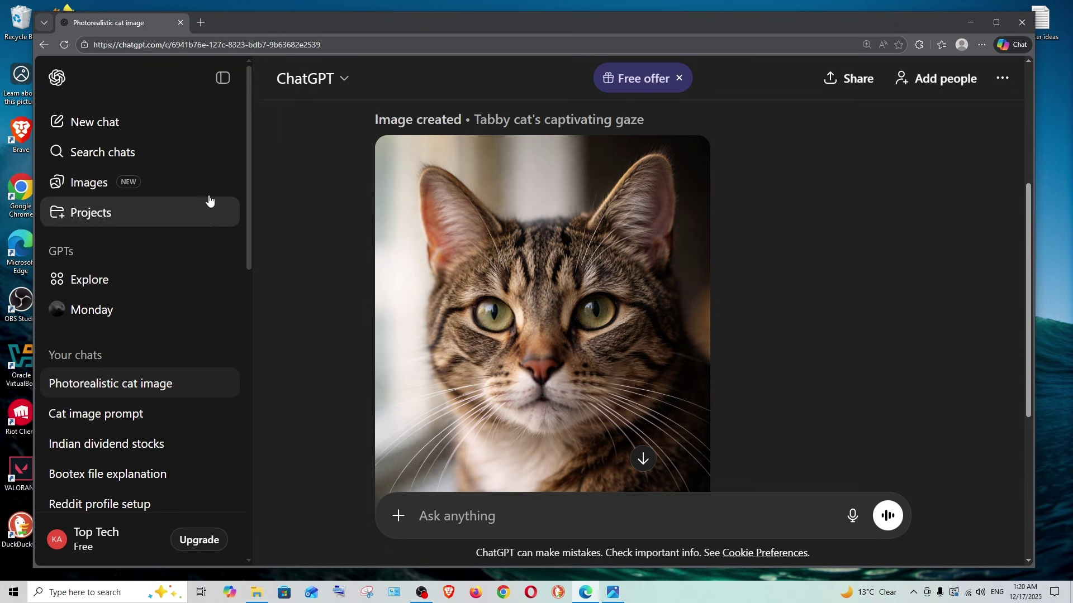
Scroll the Images page down to My images, showing the tabby portrait first, then back up.
click(161, 188)
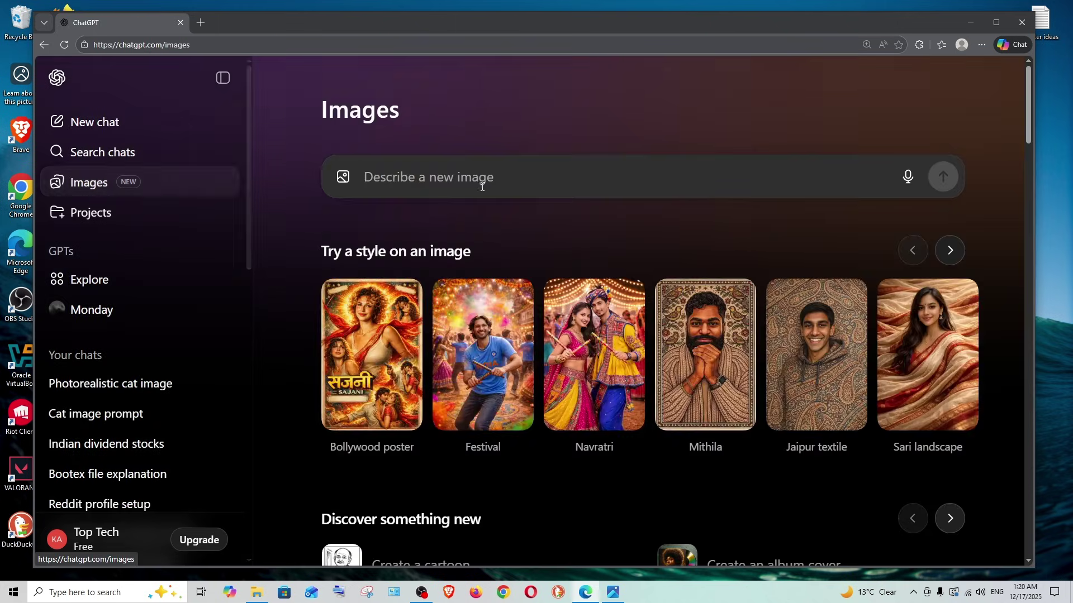
scroll(492, 185, down, 5)
scroll(501, 183, down, 1)
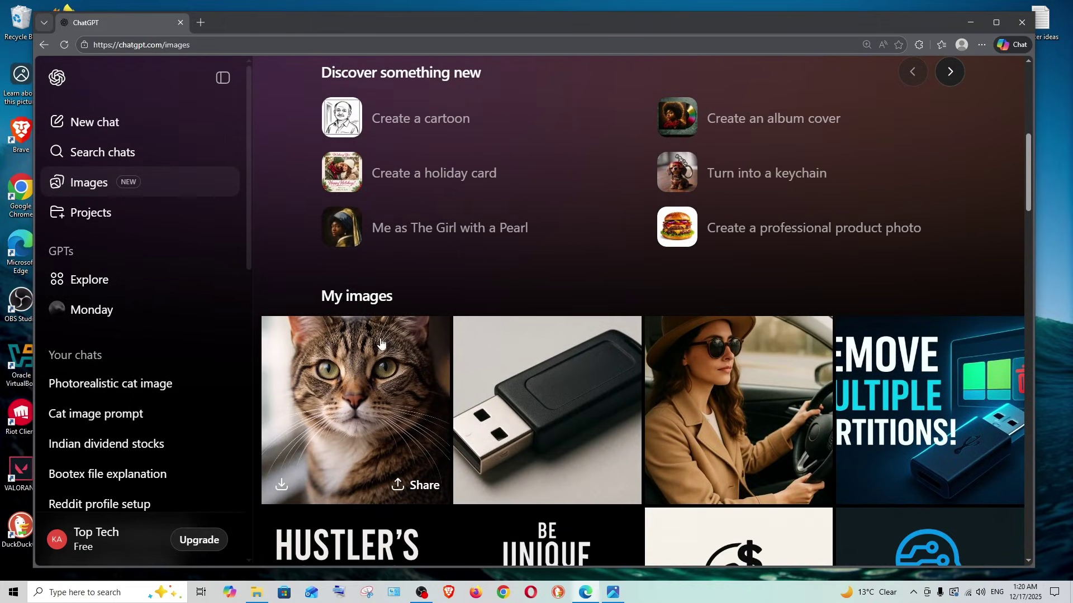
mouse_move(356, 394)
scroll(435, 386, up, 5)
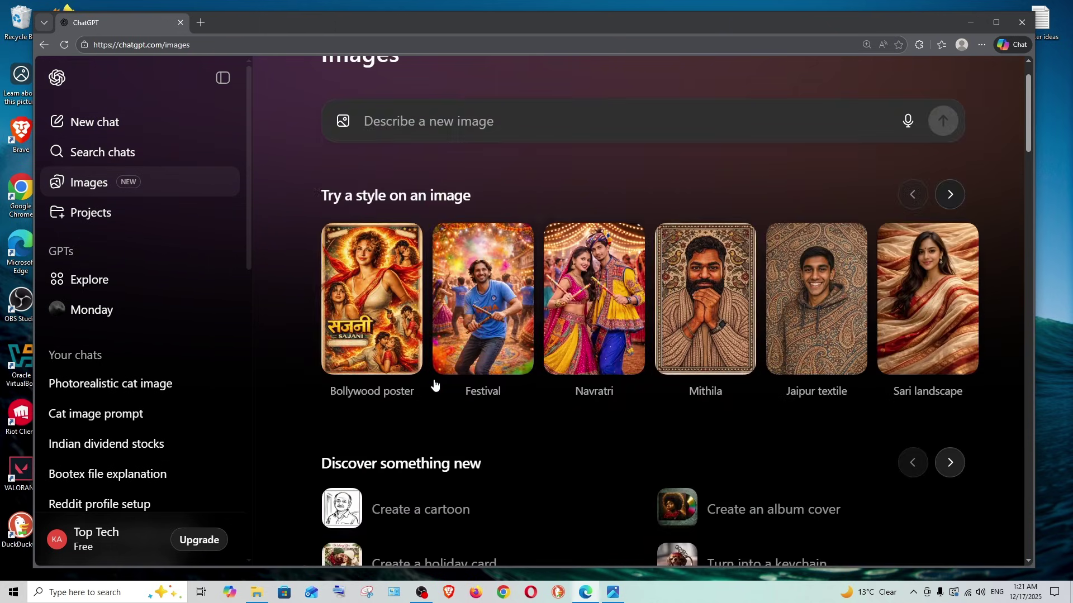
scroll(436, 386, up, 1)
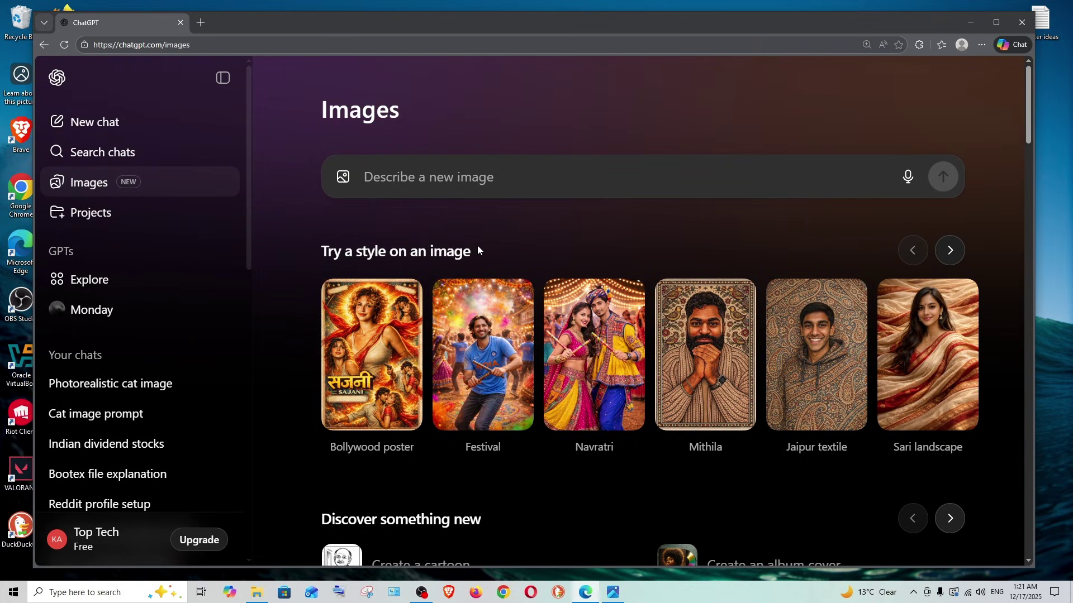
Attach img1 from Downloads to the Describe a new image box, clearing a stray test entry.
click(613, 592)
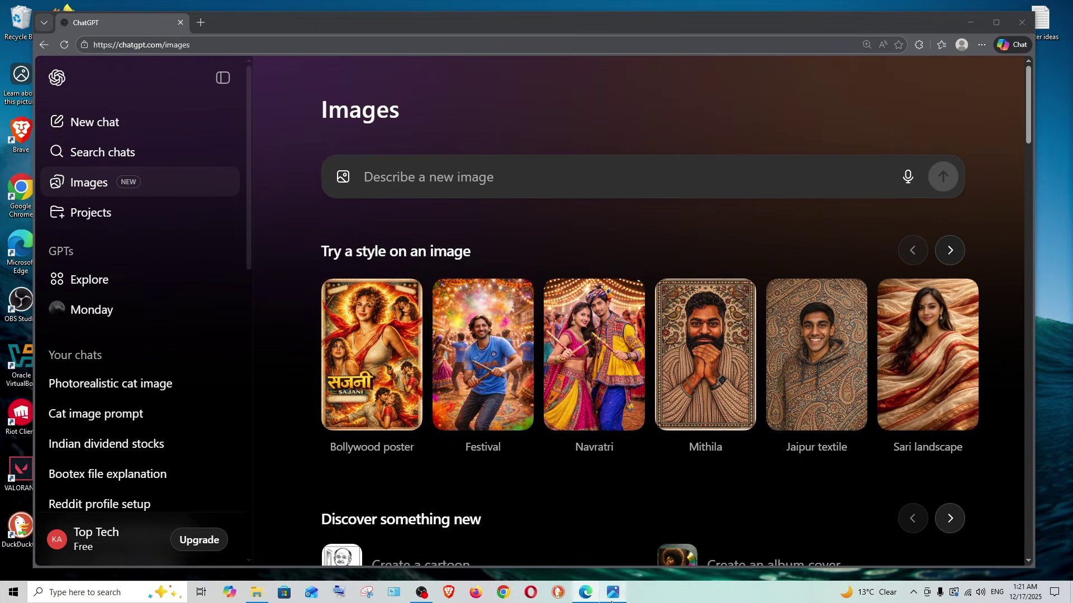
click(708, 195)
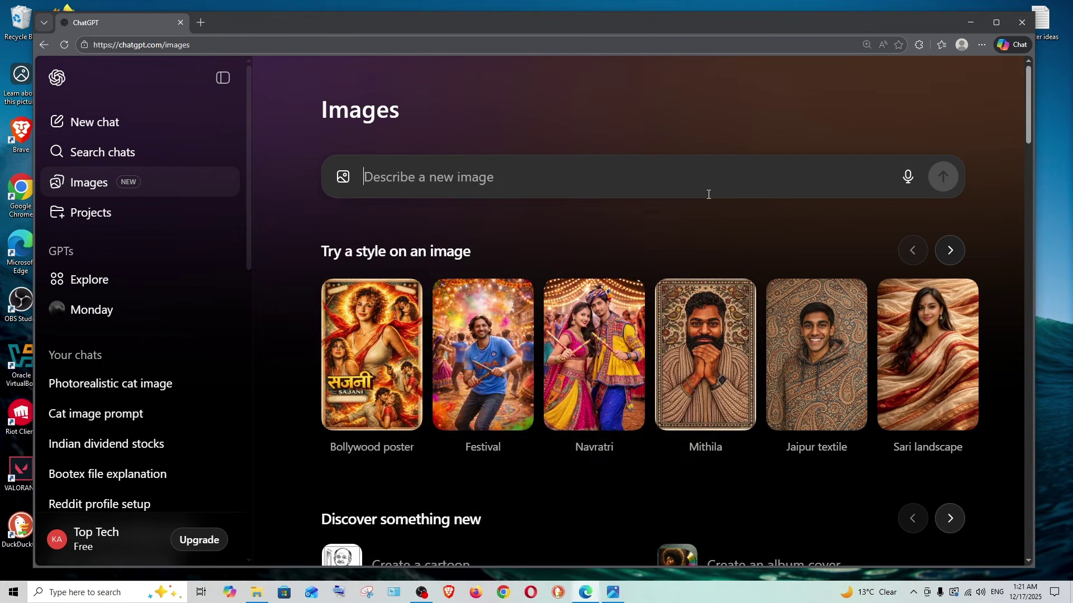
click(335, 178)
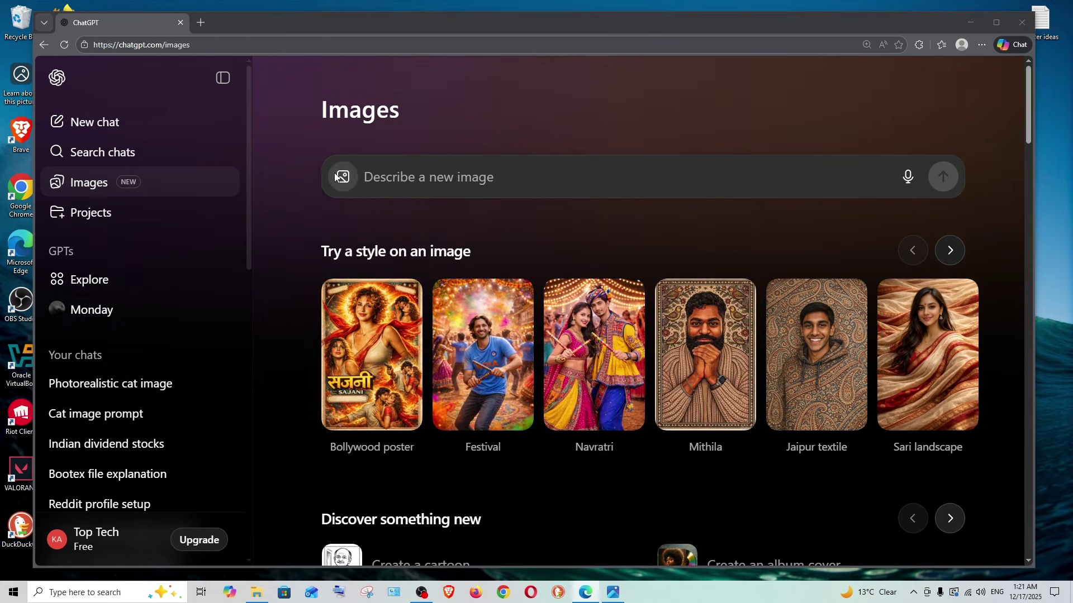
click(84, 259)
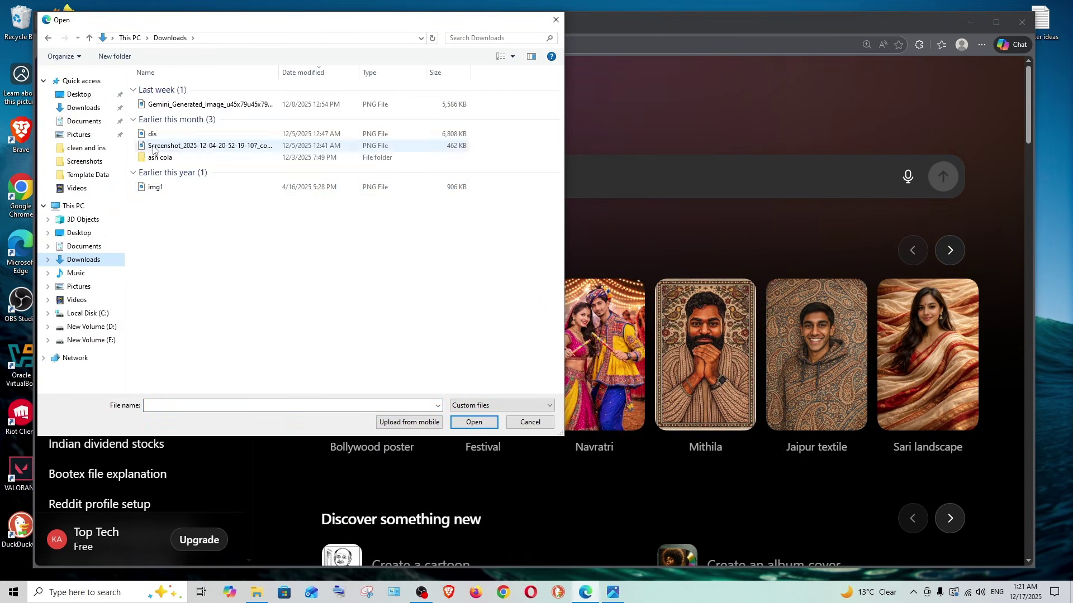
click(155, 186)
click(475, 422)
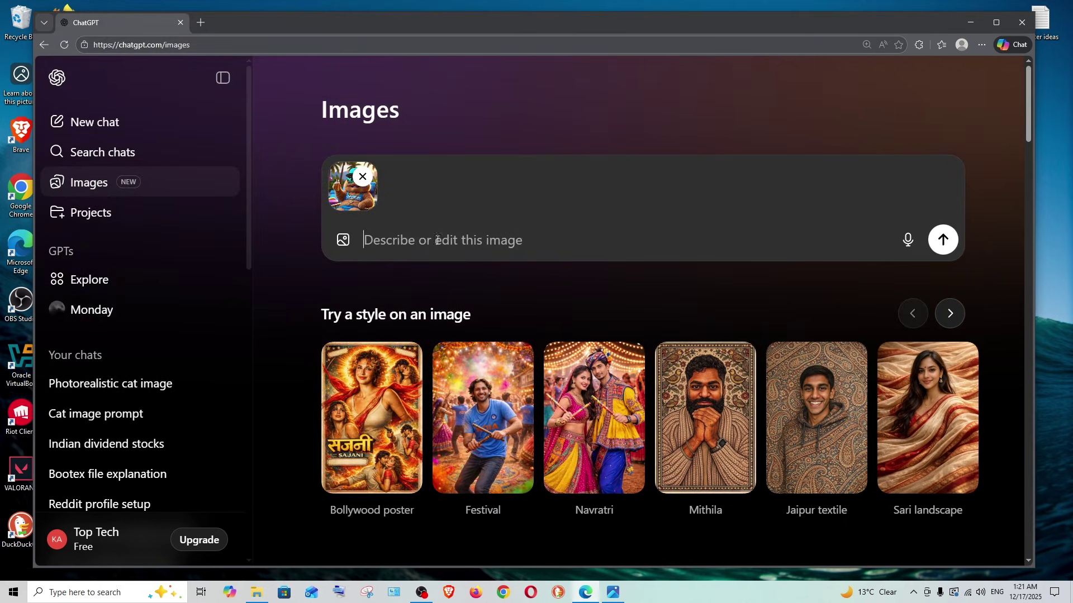
text(dasd)
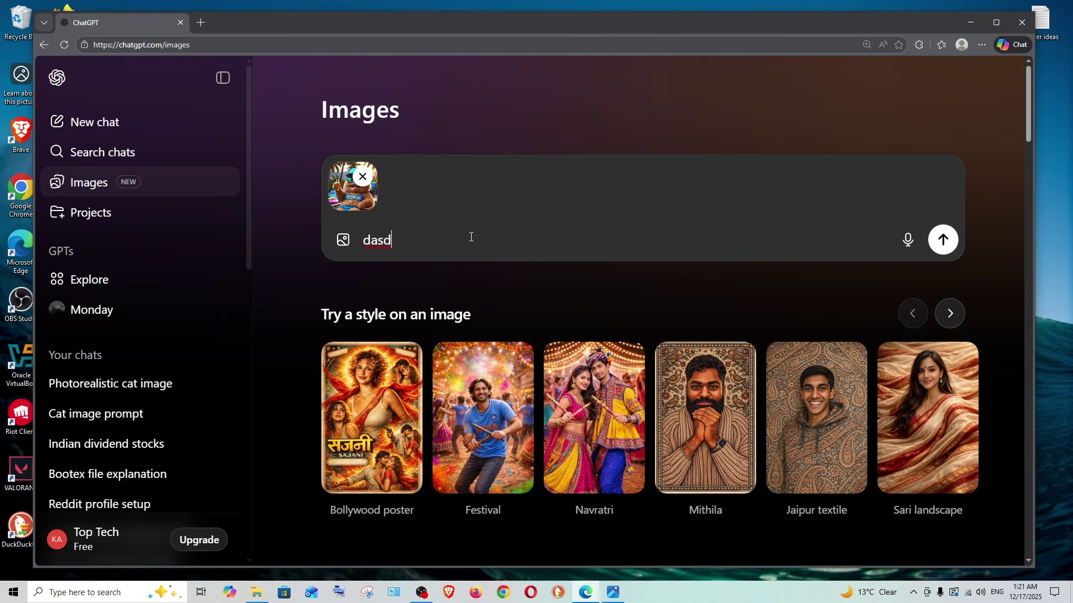
key(BackSpace)
key(BackSpace)
key(BackSpace)
key(BackSpace)
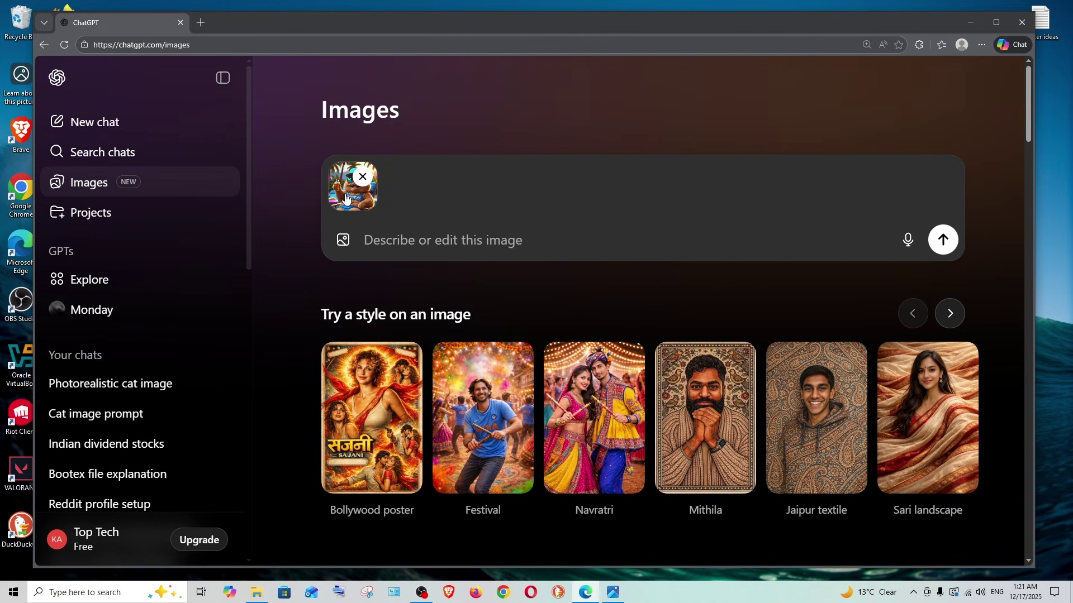
Remove the attached cat picture and show the next set of style presets.
click(363, 177)
scroll(541, 314, down, 3)
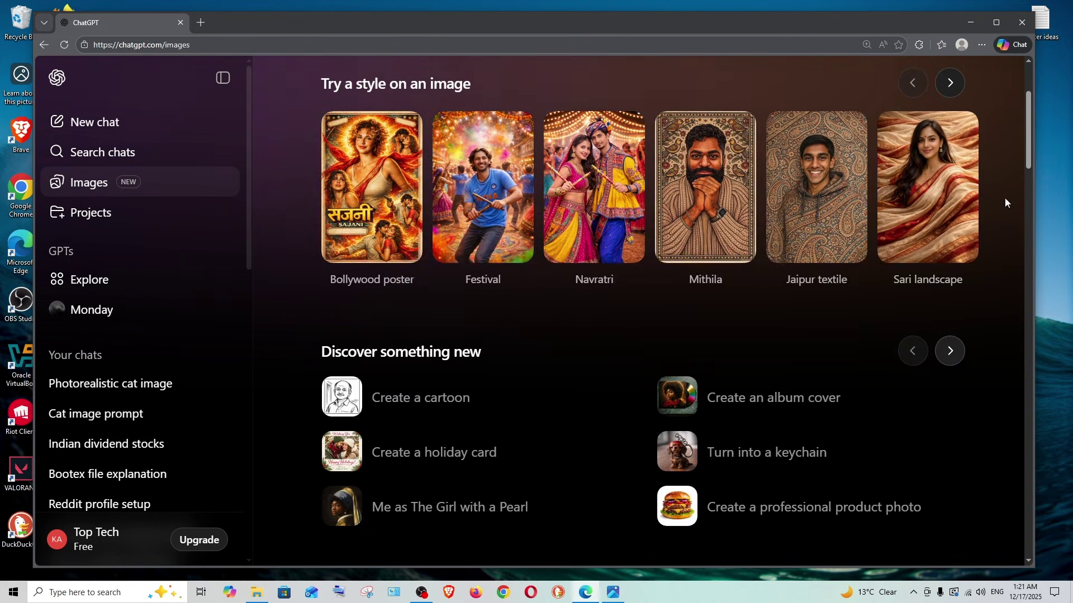
scroll(1005, 202, up, 2)
click(950, 194)
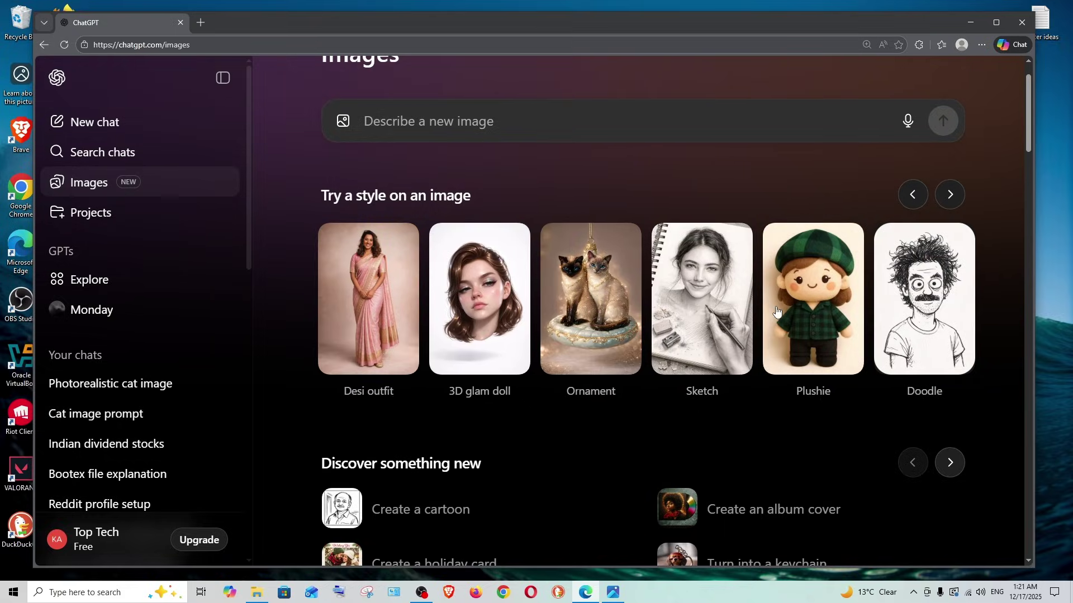
Apply the 3D glam doll style to the img1 cat photo, starting the render.
click(487, 330)
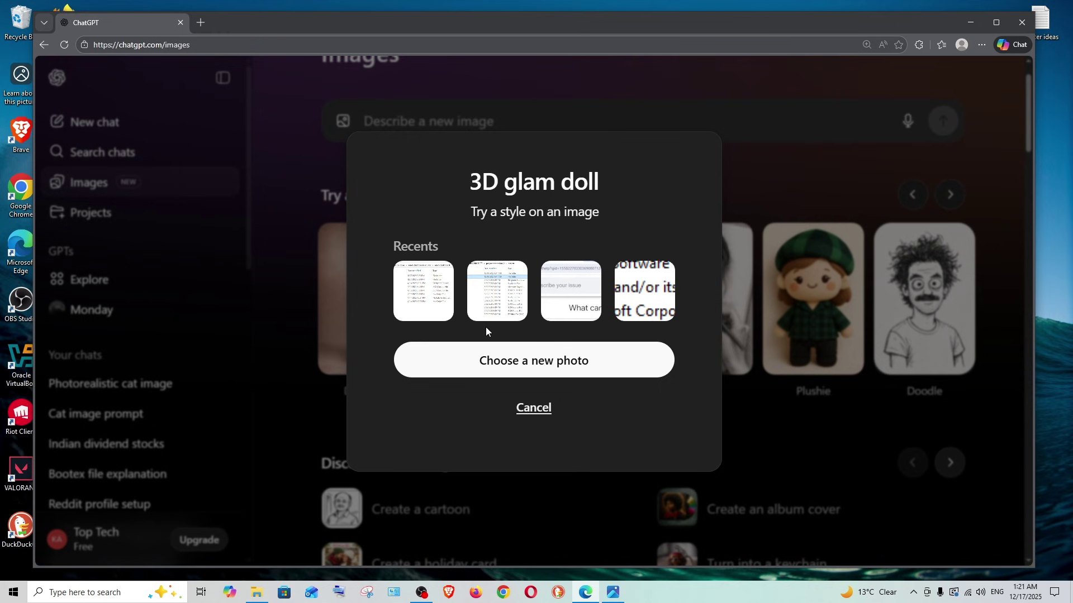
click(517, 373)
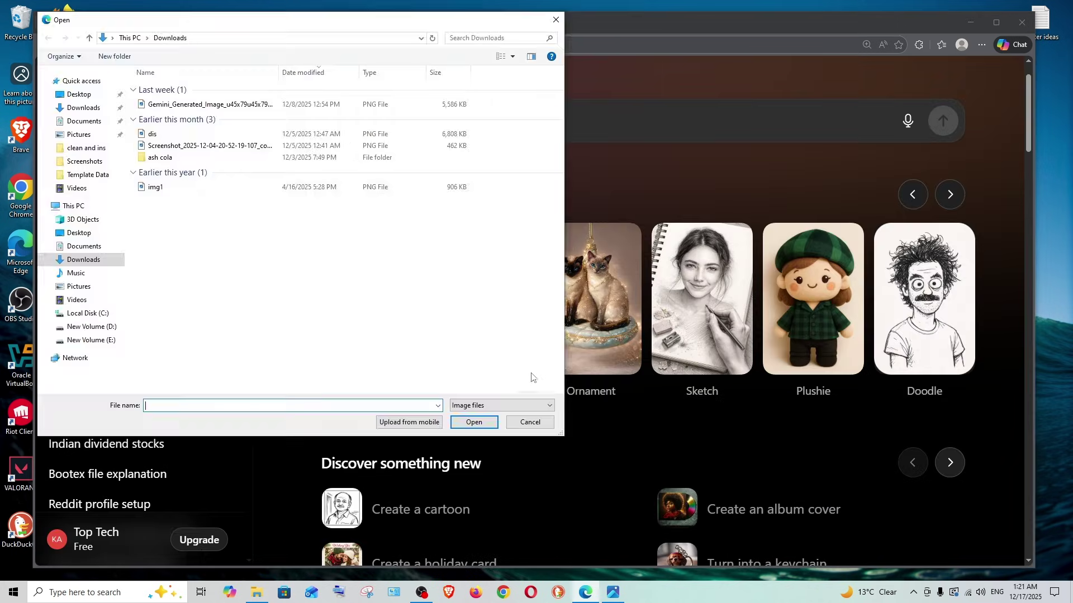
click(206, 190)
click(488, 423)
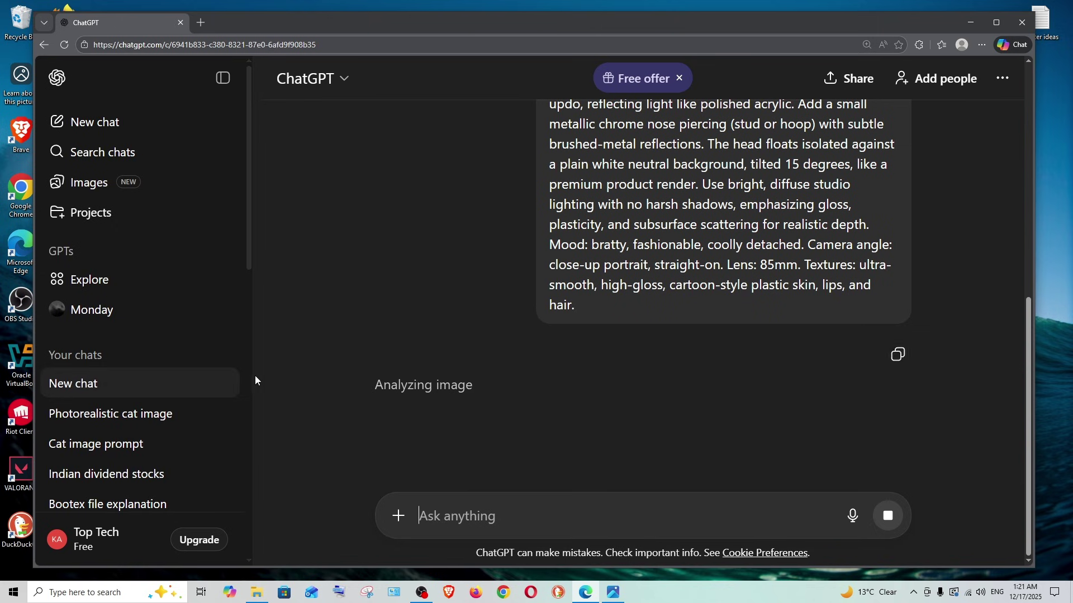
scroll(592, 367, up, 5)
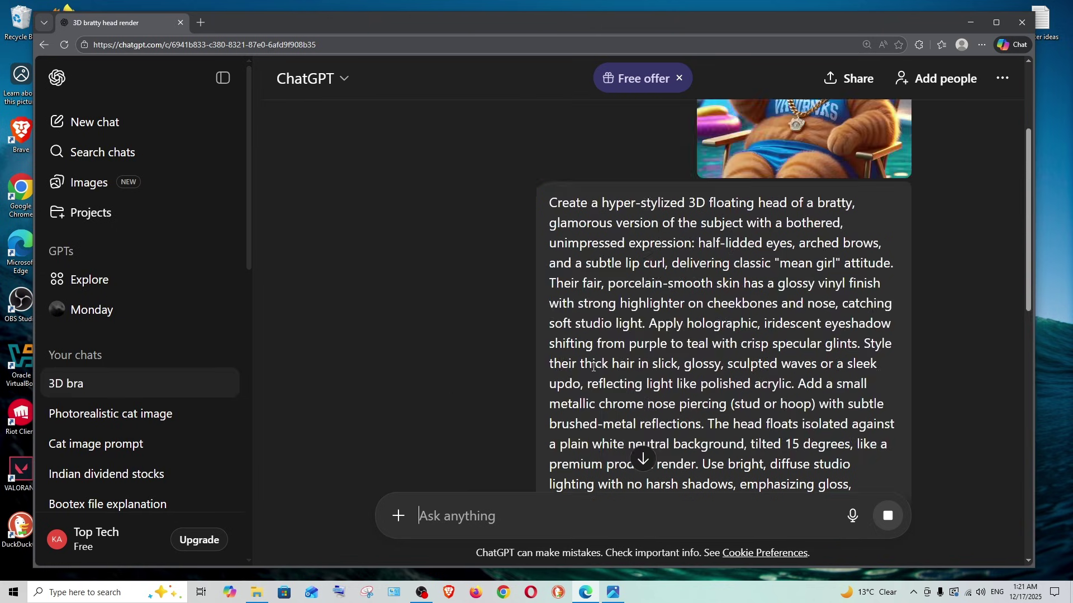
scroll(593, 367, up, 3)
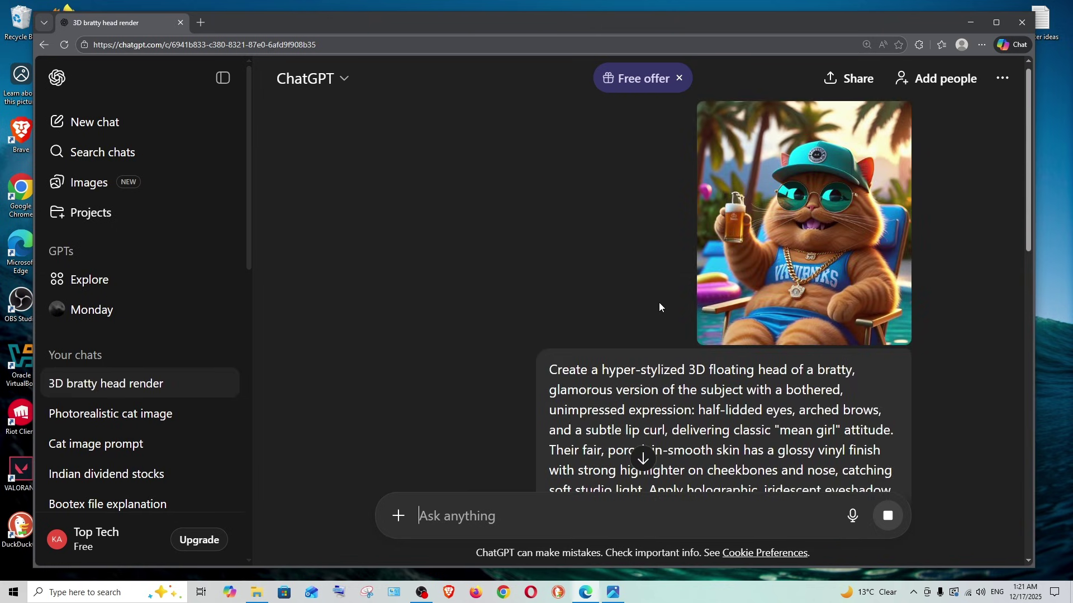
In the Photorealistic cat image chat, send the request 'add a hat to it'.
click(111, 413)
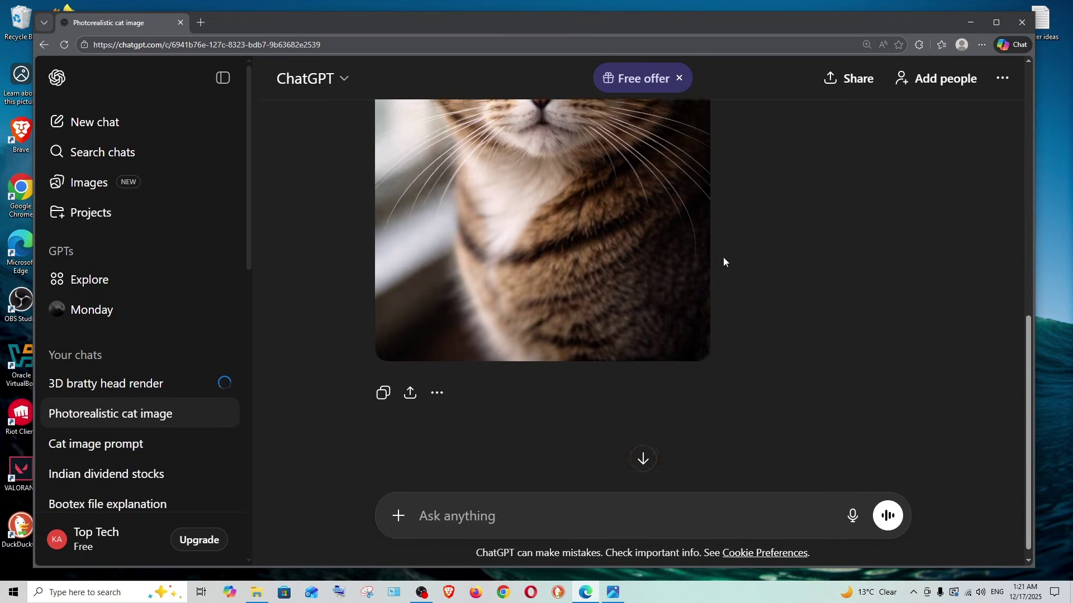
scroll(648, 341, up, 5)
scroll(659, 340, up, 5)
scroll(648, 363, down, 10)
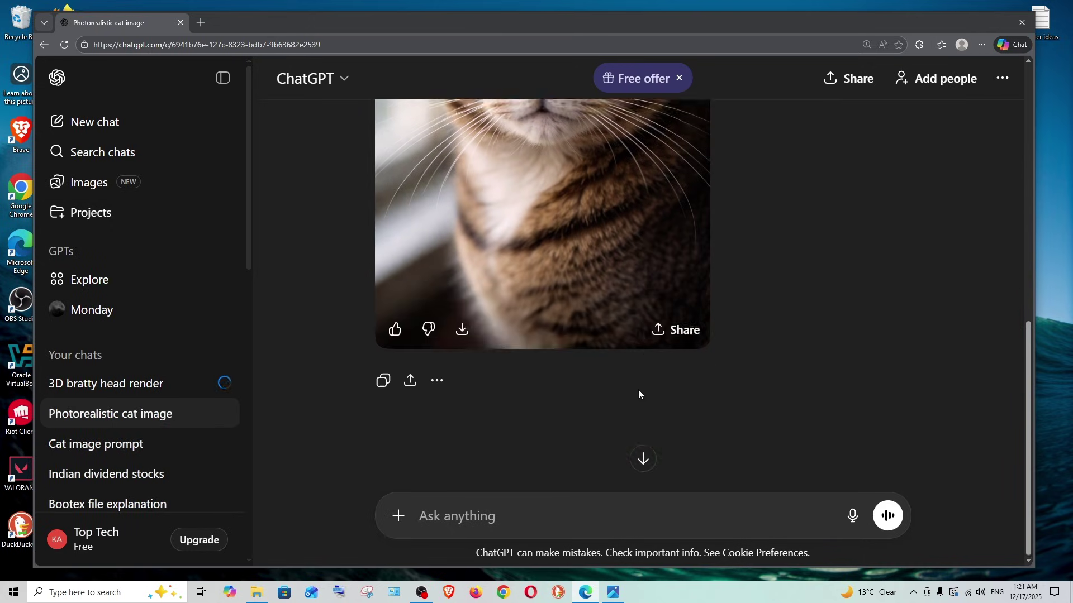
scroll(559, 475, up, 4)
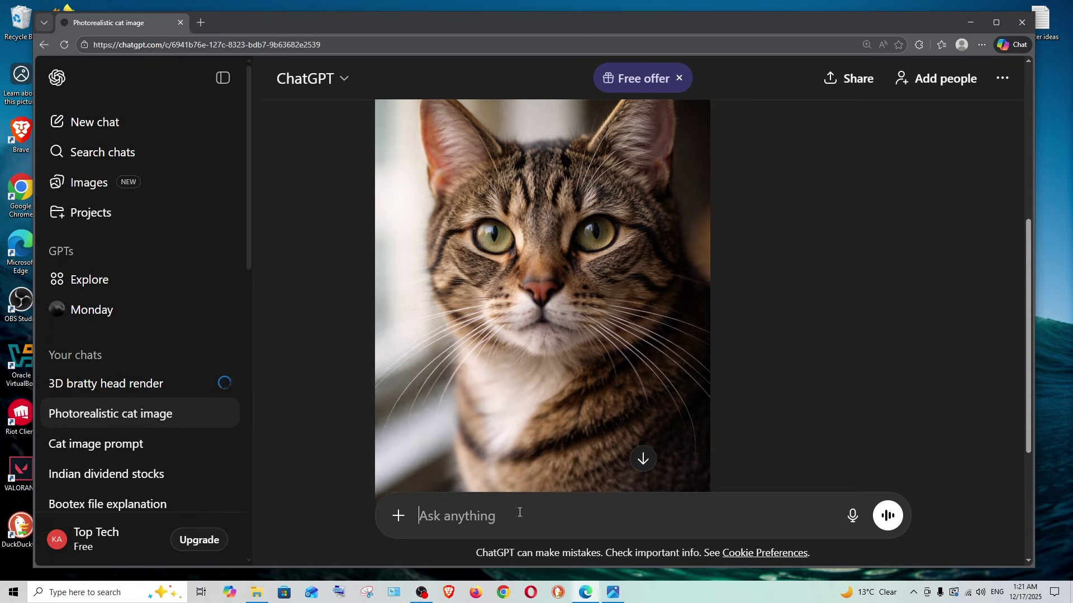
text(add)
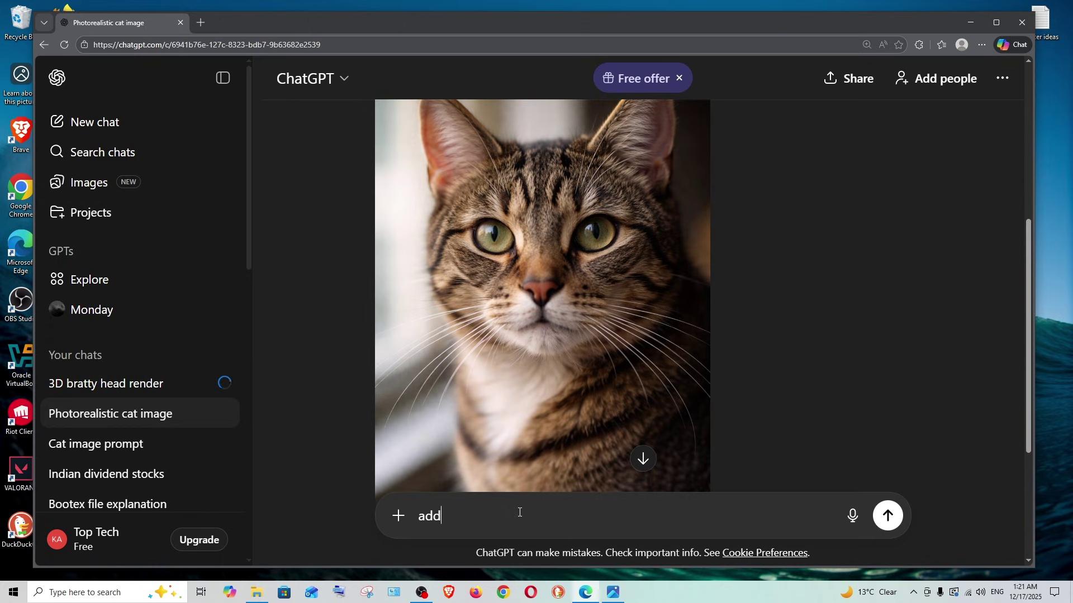
text( a hat)
text( to it)
key(Return)
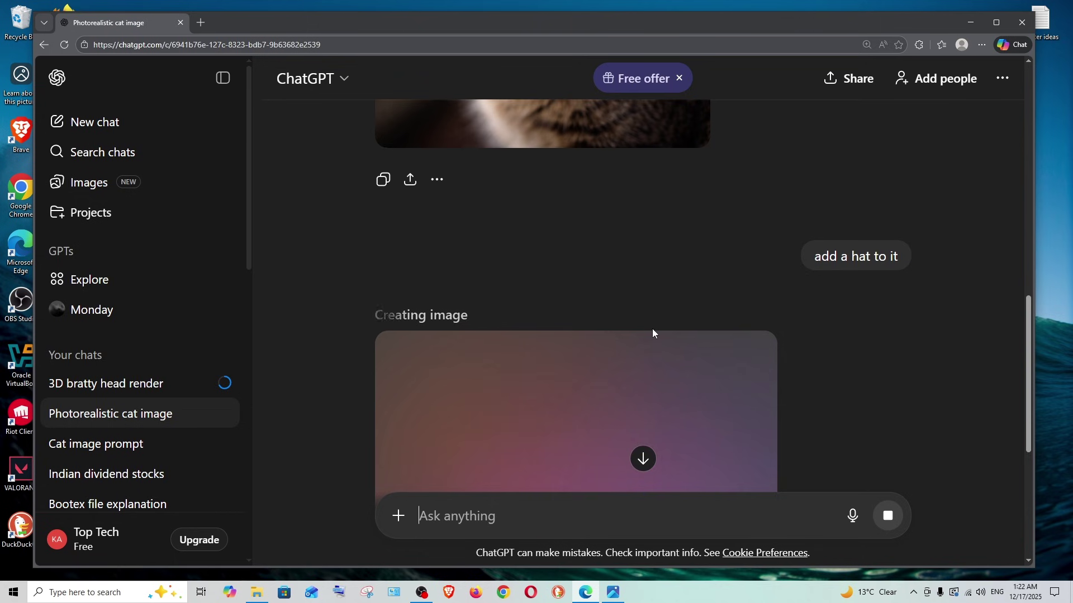
Switch to the 3D bratty head render chat to see the glossy glam-doll cat head.
scroll(670, 340, up, 2)
scroll(671, 344, up, 10)
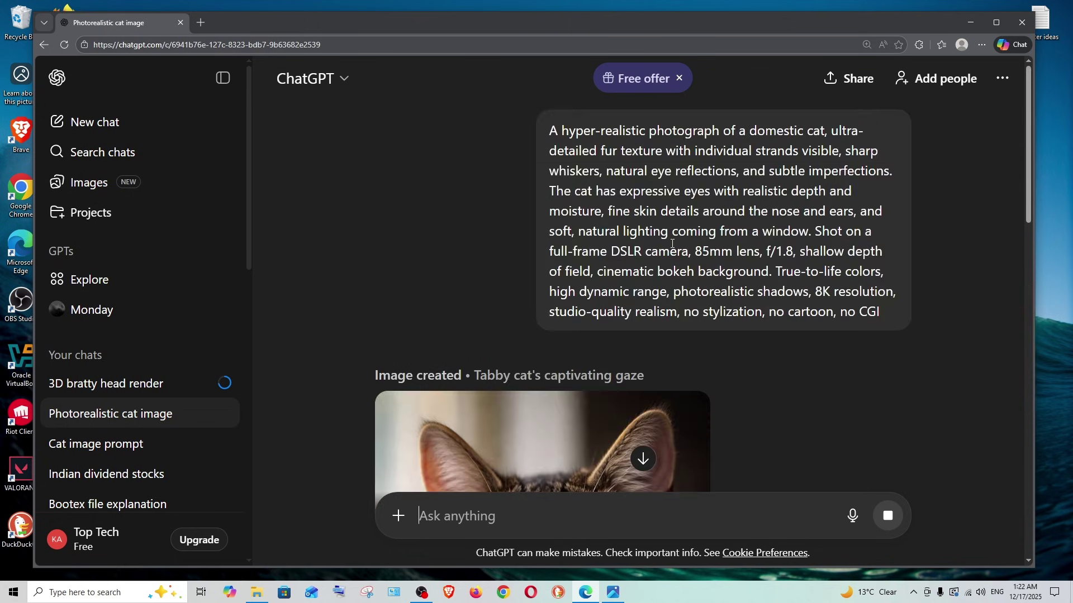
scroll(672, 249, down, 5)
scroll(672, 249, down, 5)
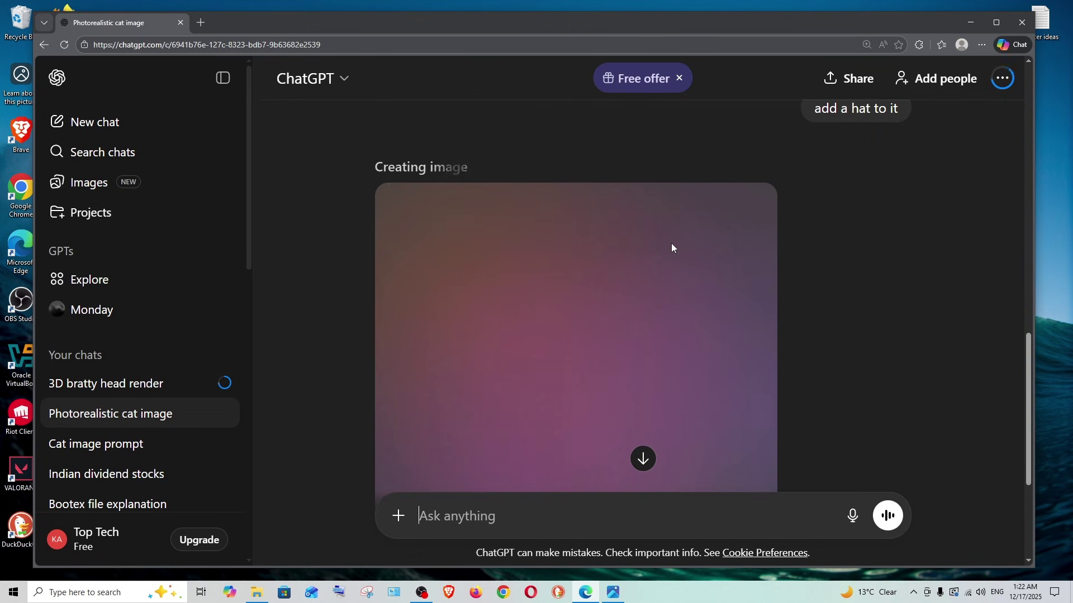
key(alt+Left)
Scroll the fedora cat chat, then open the Images creation gallery.
scroll(630, 182, down, 5)
scroll(742, 201, down, 6)
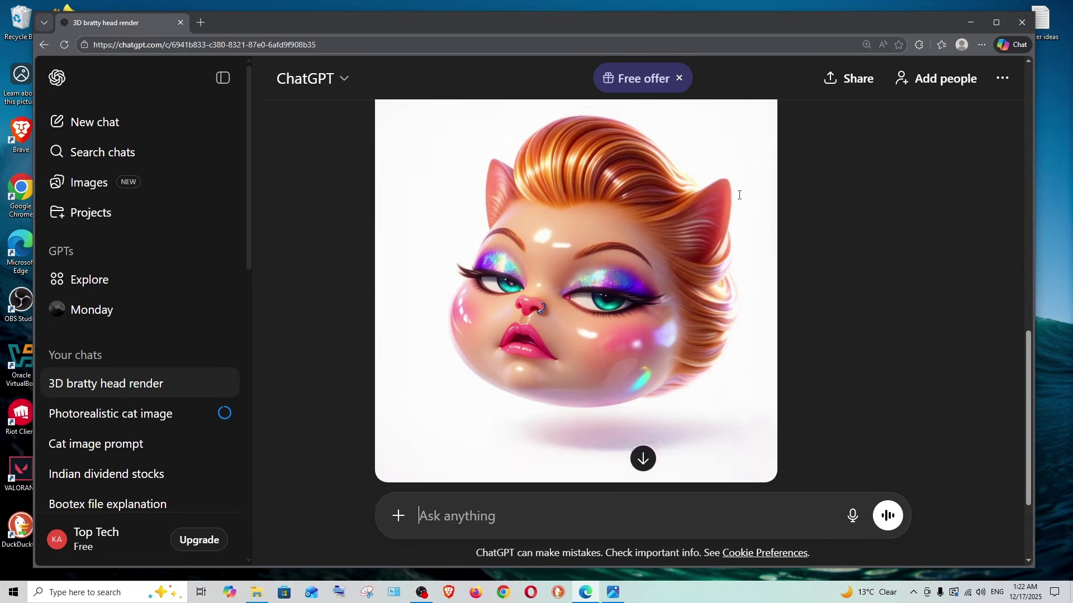
scroll(703, 221, up, 8)
scroll(703, 221, up, 4)
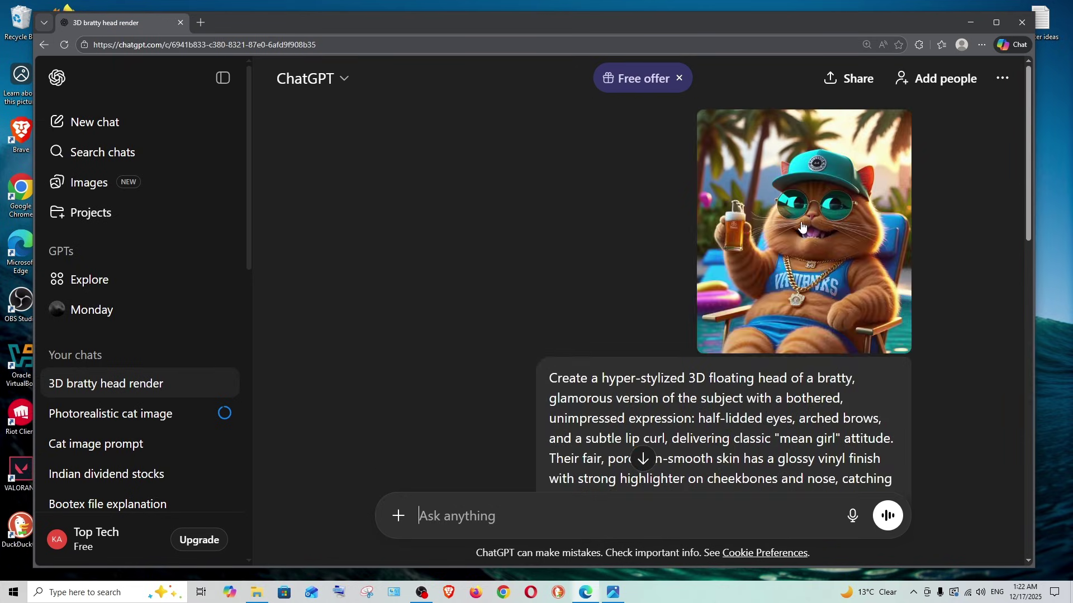
scroll(632, 215, down, 10)
scroll(587, 282, down, 3)
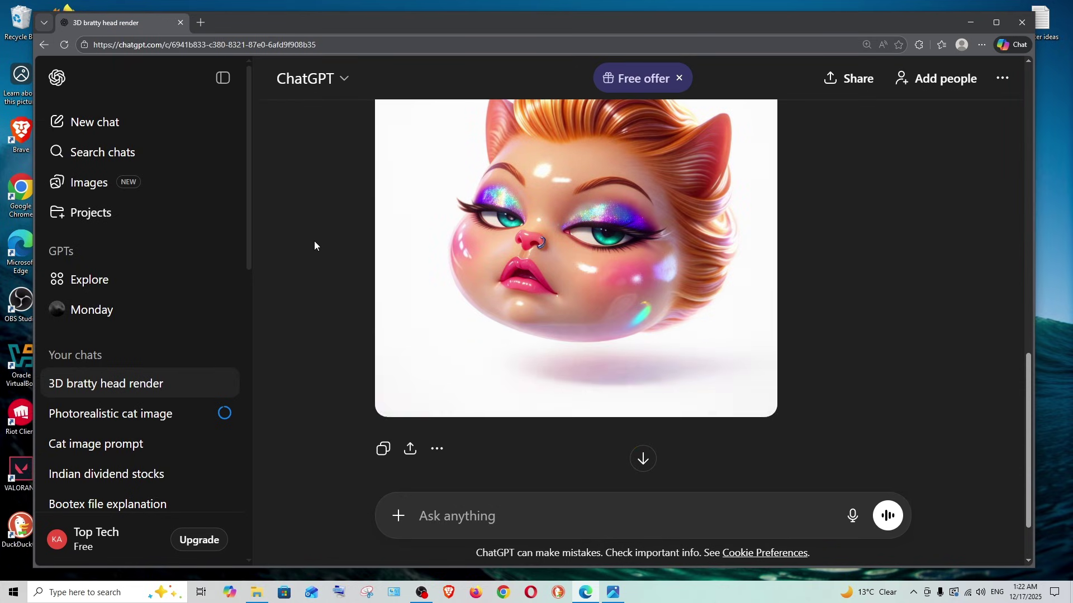
click(107, 193)
Pick 'Create a professional job photo' from the Discover suggestions.
scroll(593, 266, down, 5)
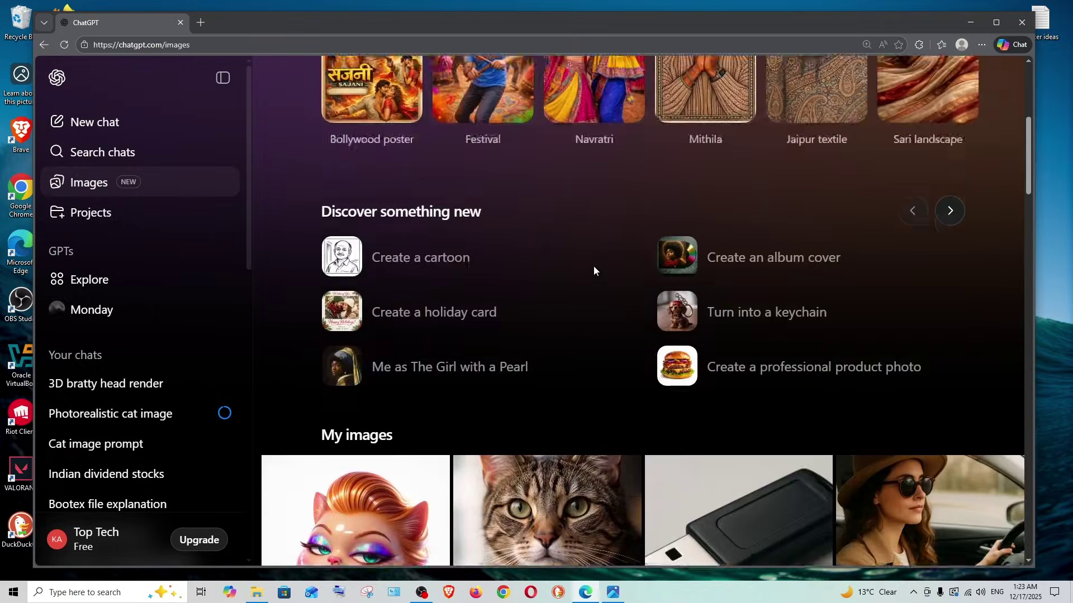
scroll(593, 265, down, 5)
scroll(593, 266, up, 5)
scroll(593, 271, up, 1)
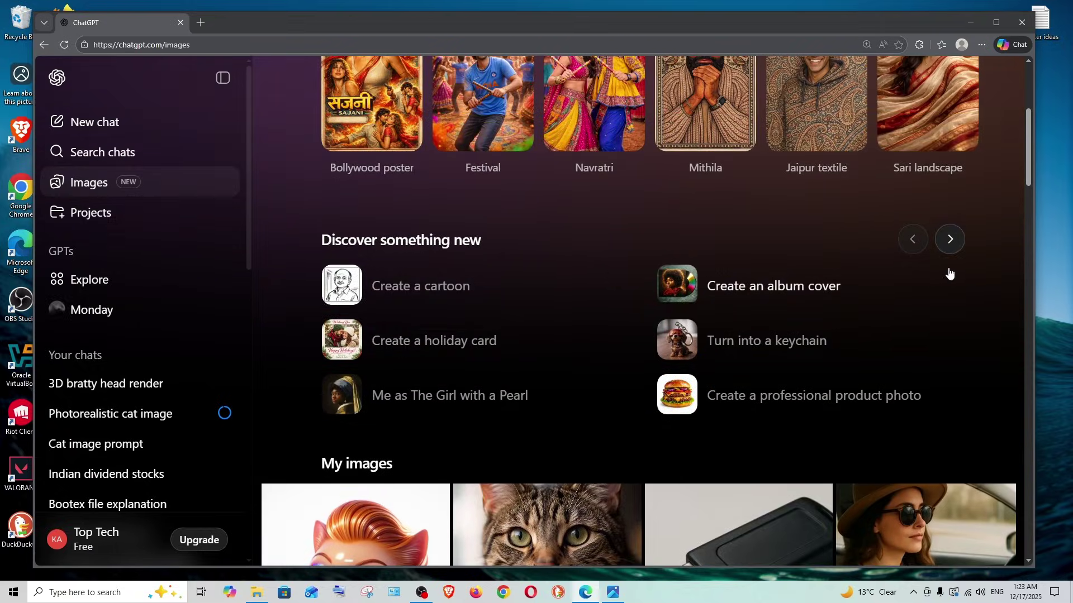
click(950, 239)
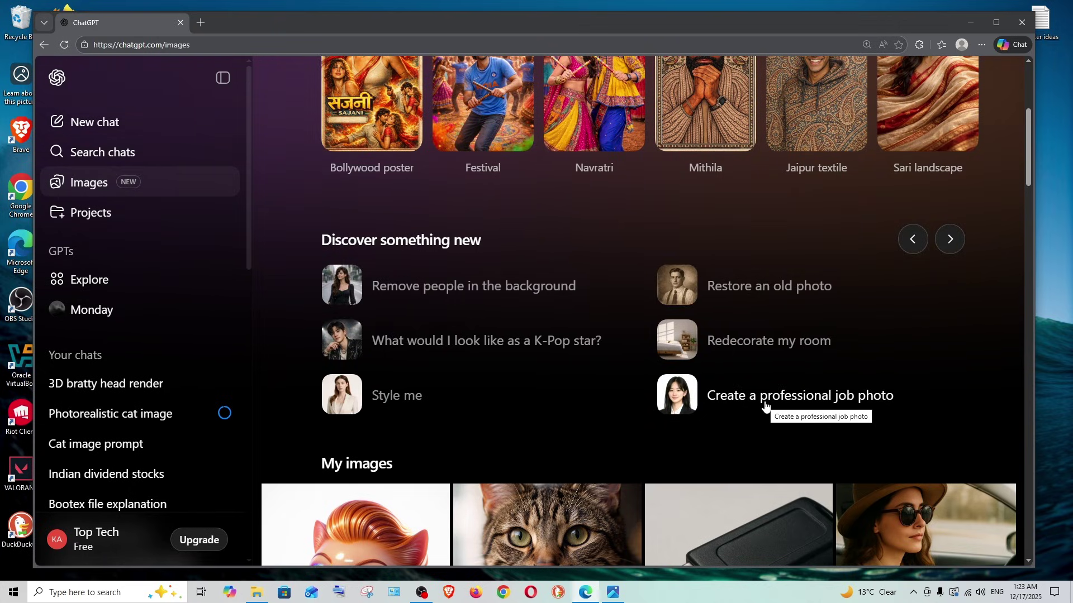
click(742, 403)
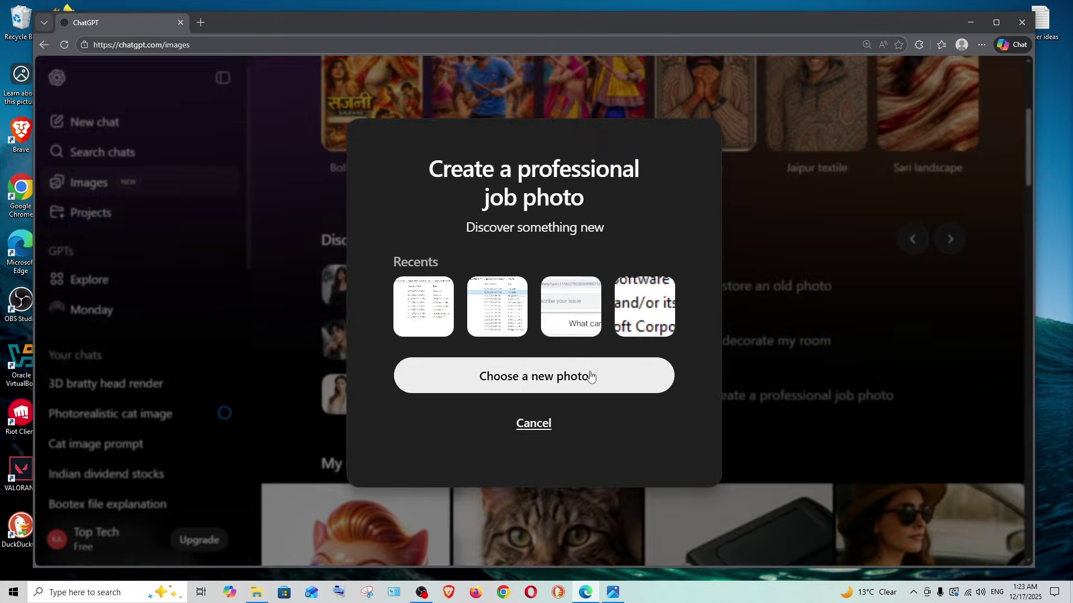
Upload img1 as the photo for the professional job portrait.
click(561, 374)
click(155, 186)
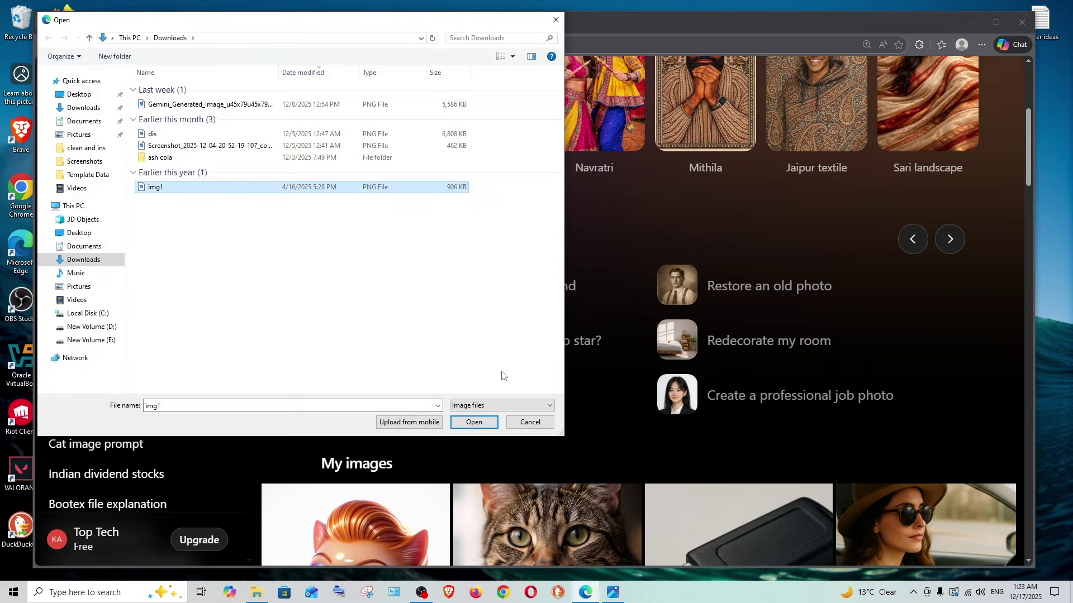
click(480, 423)
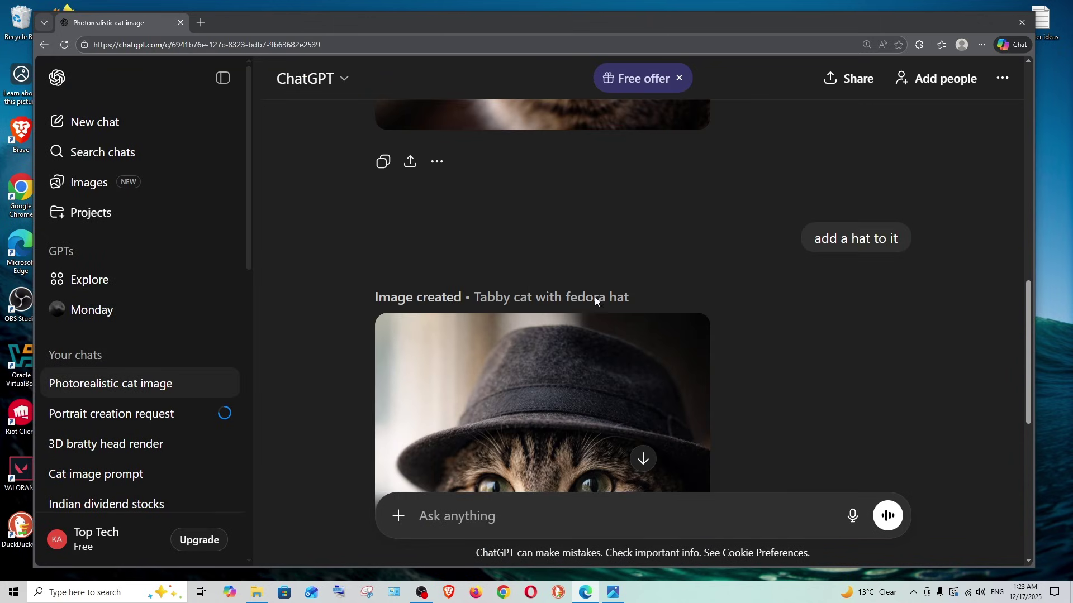
Scroll between the fedora cat result and the business-suit cat portrait and its prompt.
scroll(514, 292, up, 2)
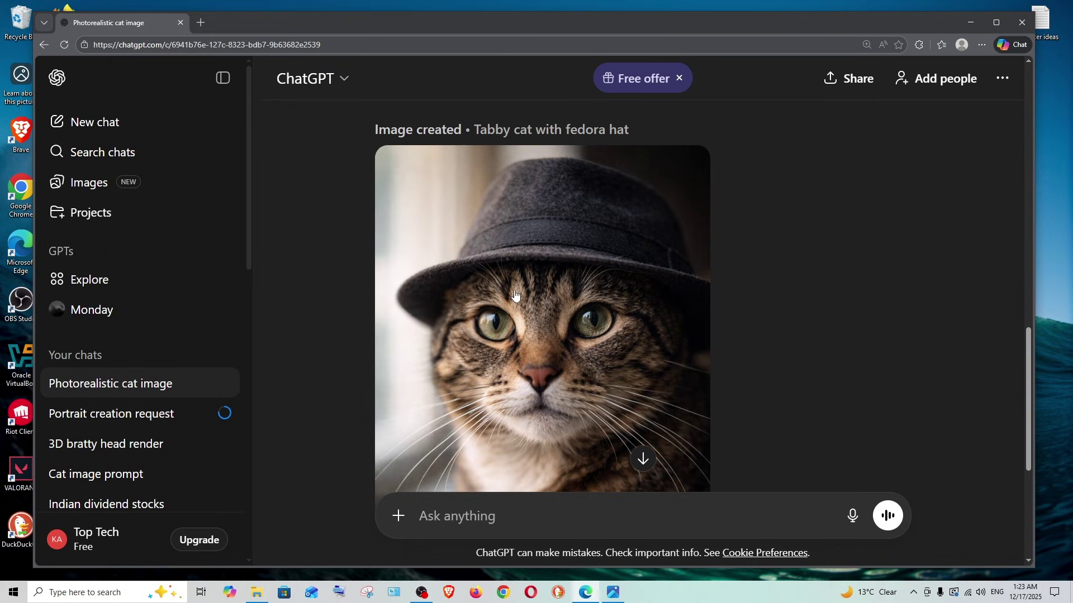
scroll(514, 295, down, 3)
scroll(514, 295, up, 2)
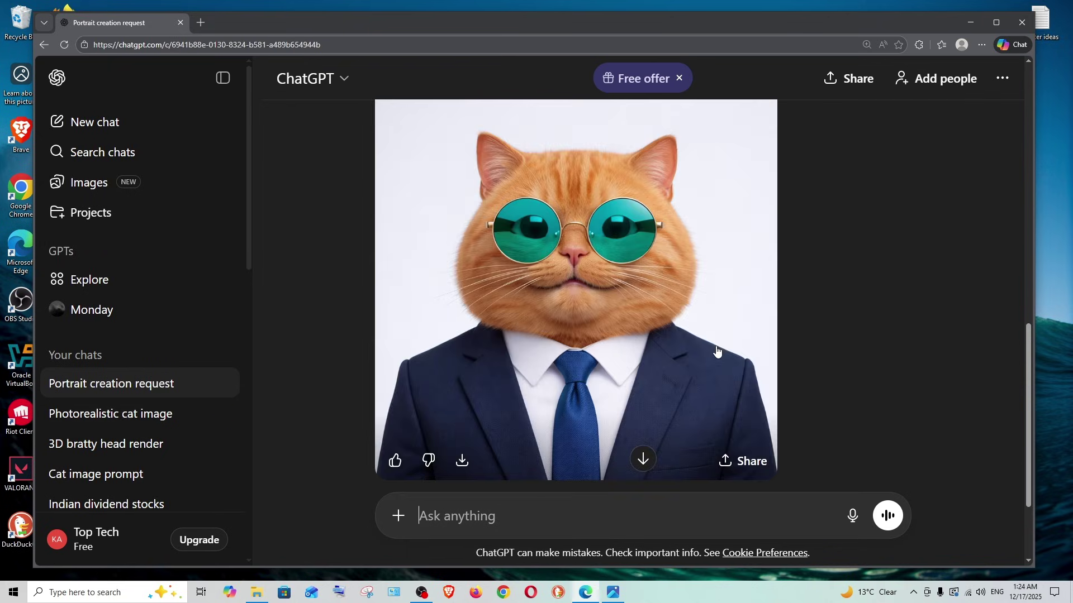
scroll(715, 353, up, 5)
scroll(715, 353, up, 1)
scroll(715, 353, down, 1)
scroll(715, 353, down, 5)
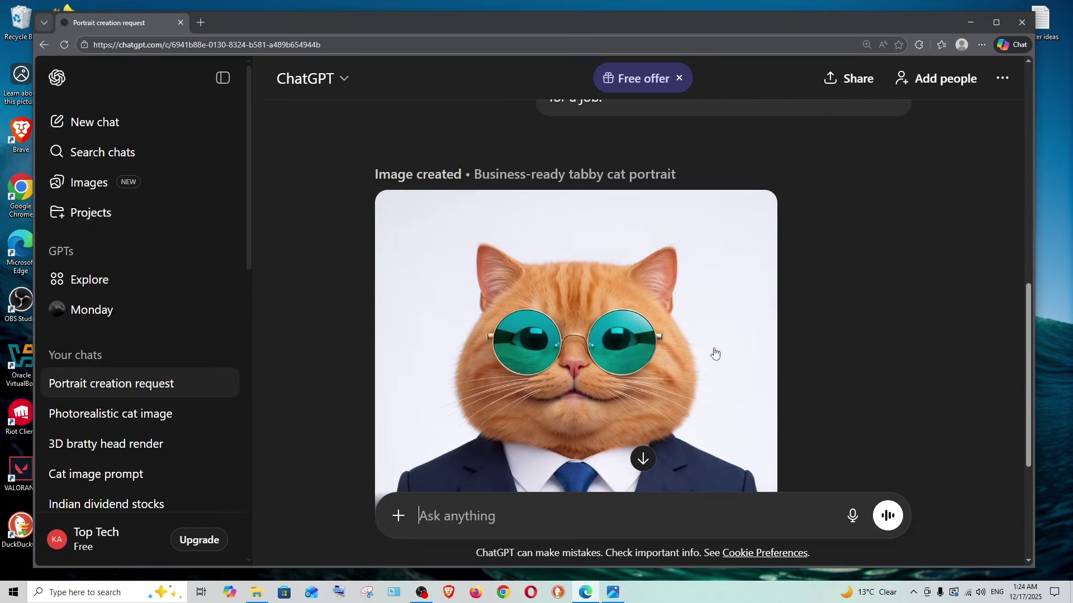
scroll(714, 354, down, 2)
scroll(712, 353, down, 2)
scroll(713, 354, up, 5)
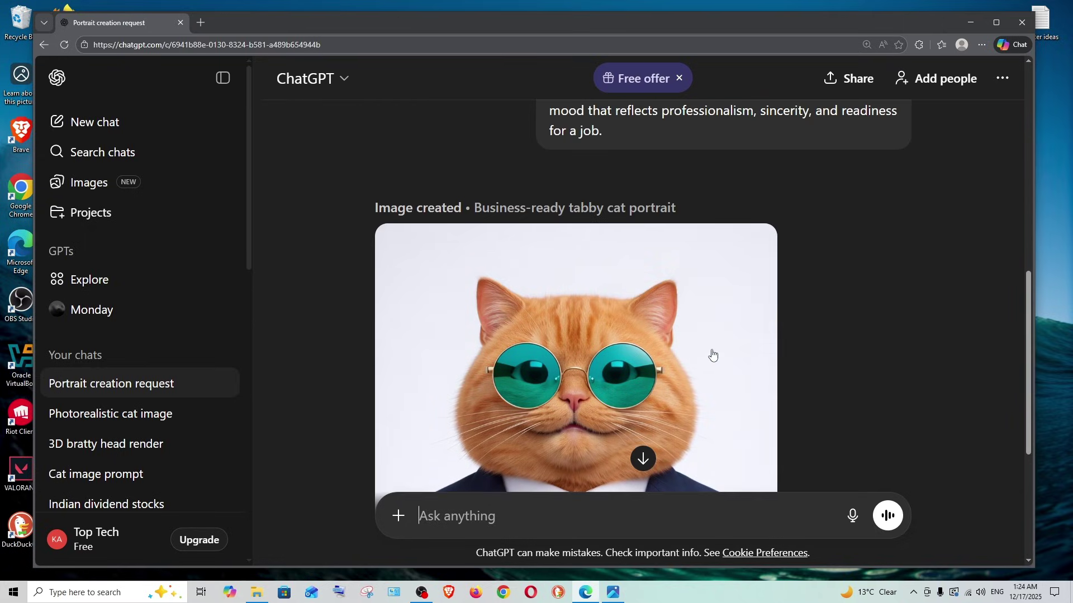
scroll(713, 354, up, 5)
scroll(713, 355, up, 4)
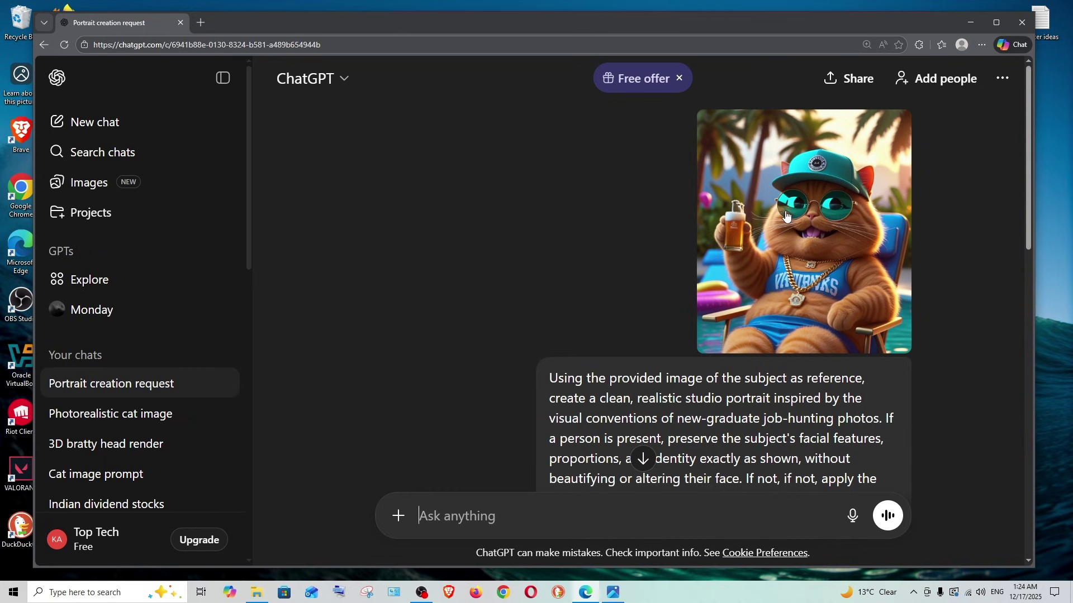
scroll(786, 216, down, 6)
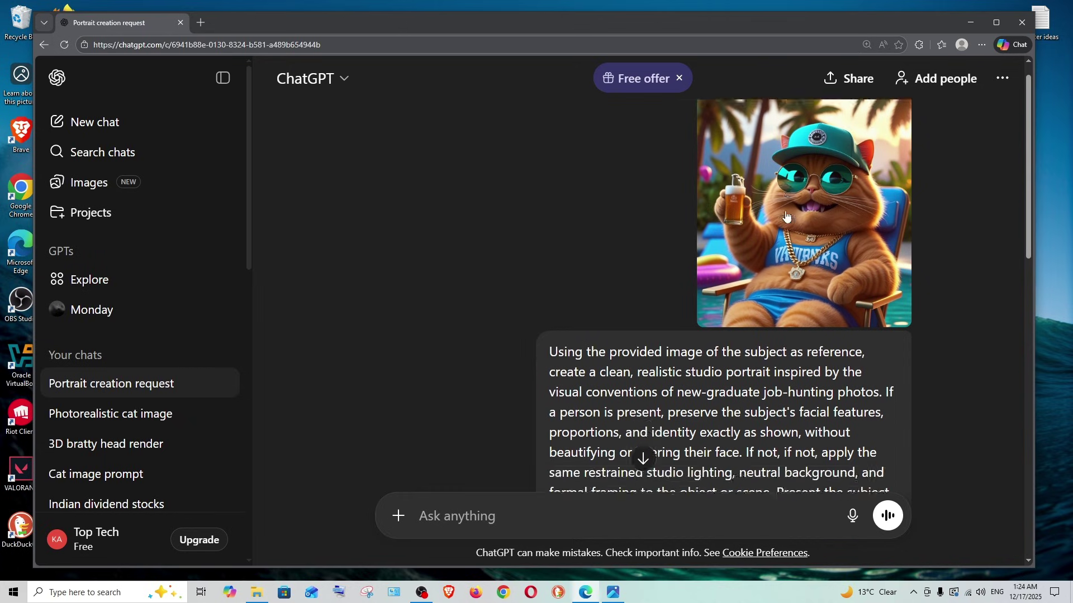
scroll(726, 252, down, 3)
scroll(591, 313, up, 3)
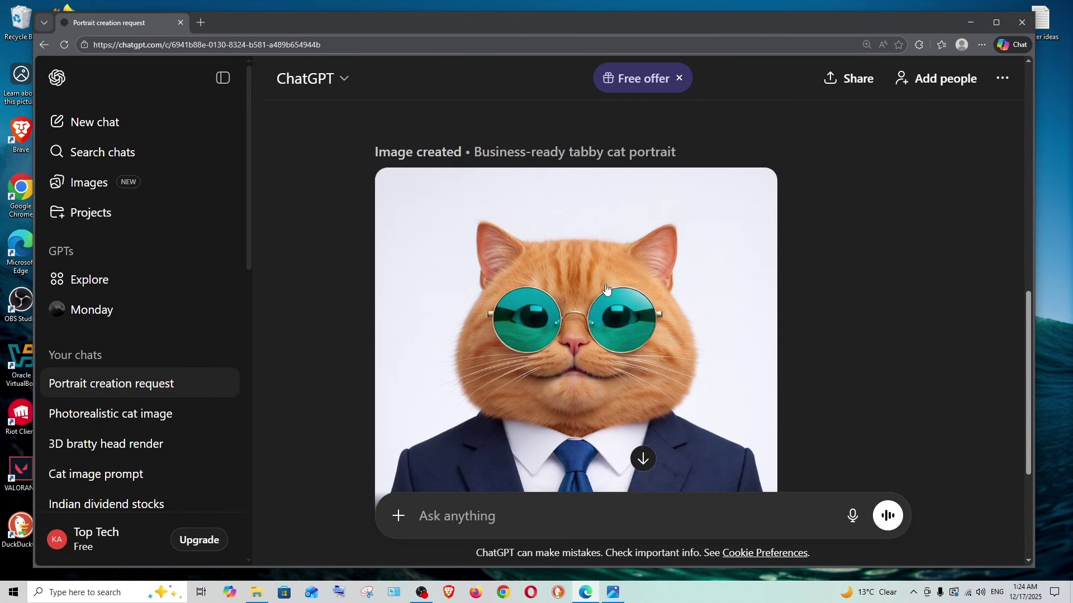
scroll(637, 300, up, 5)
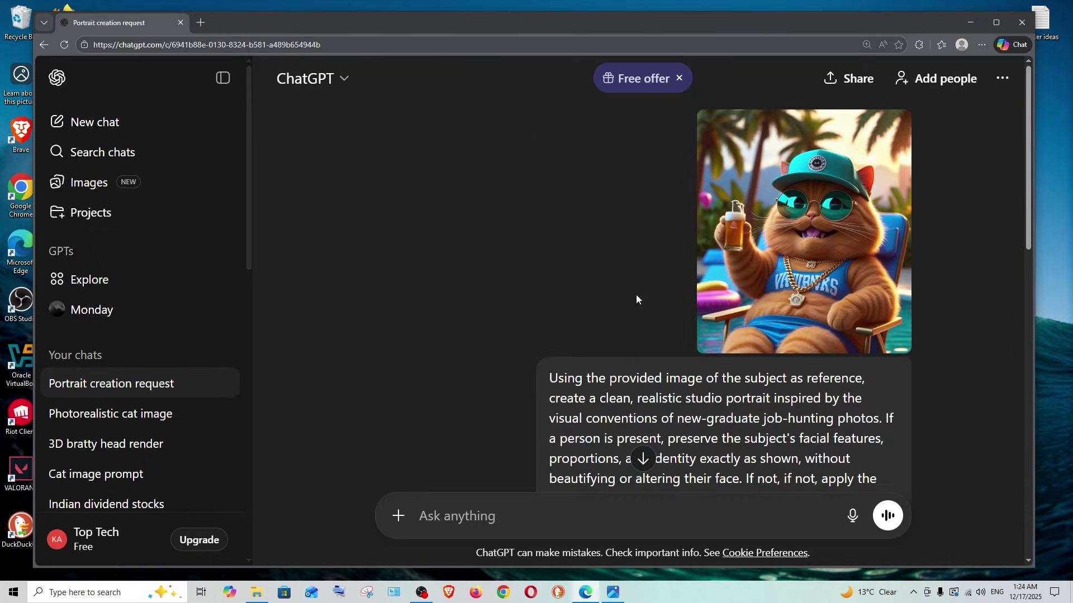
scroll(497, 304, down, 5)
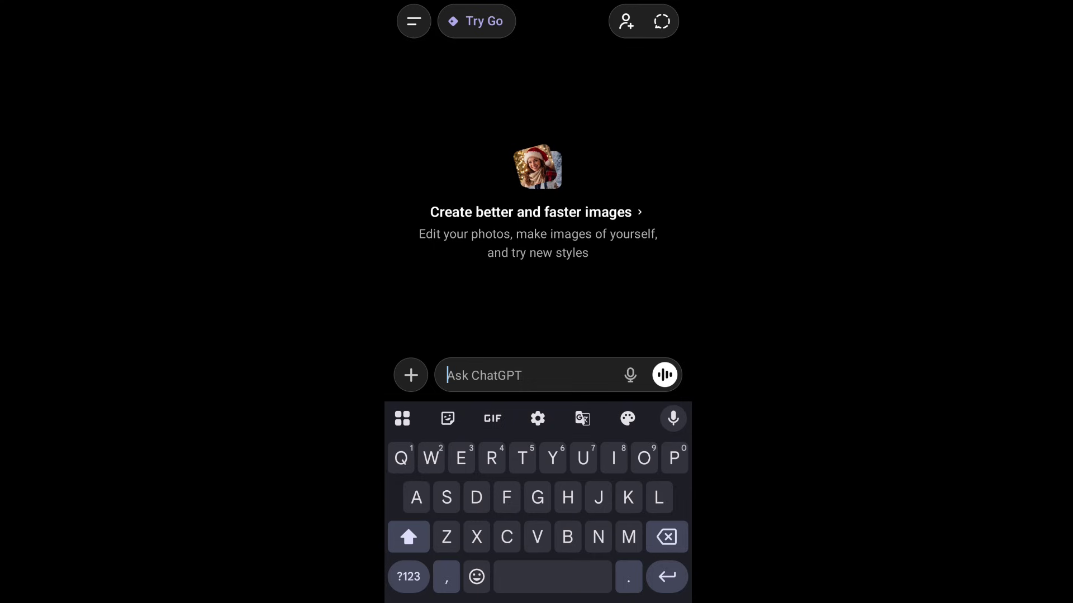
Open the side drawer listing sections and chat history.
click(413, 21)
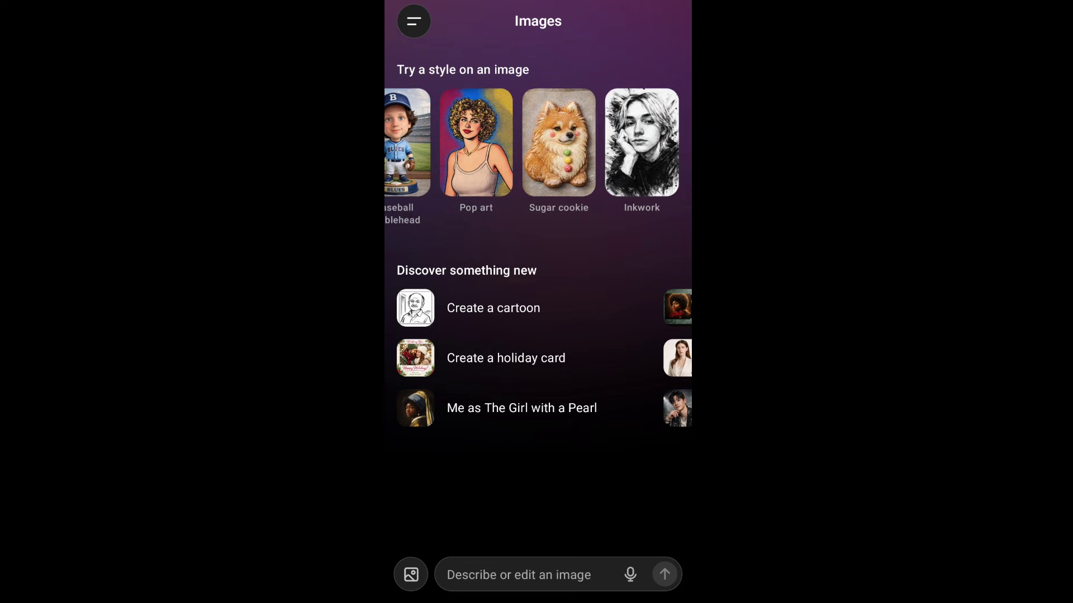
Choose the Sugar cookie style under 'Try a style on an image'.
click(584, 142)
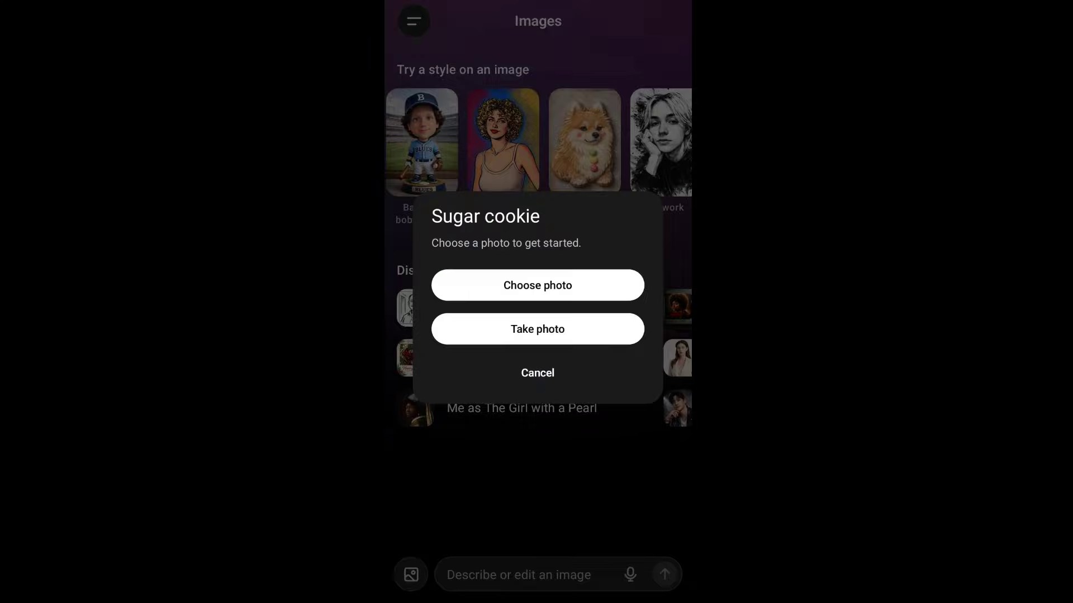